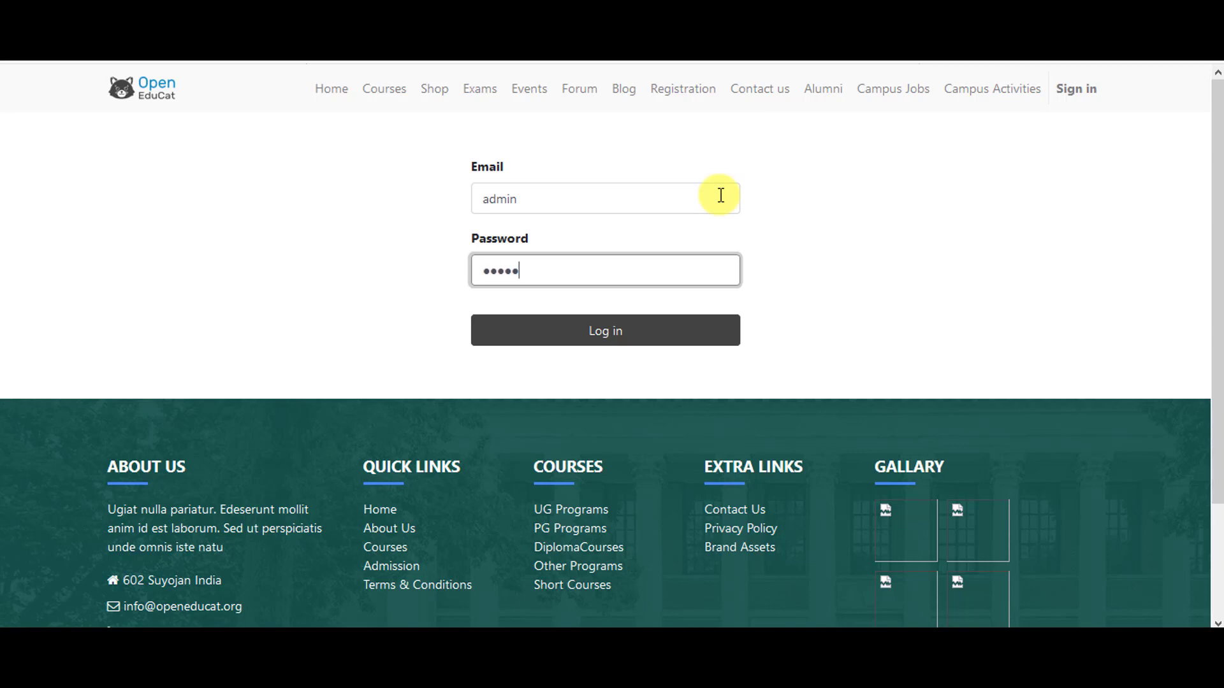
Log in with the credentials already entered and open the Transportation app
left_click(686, 327)
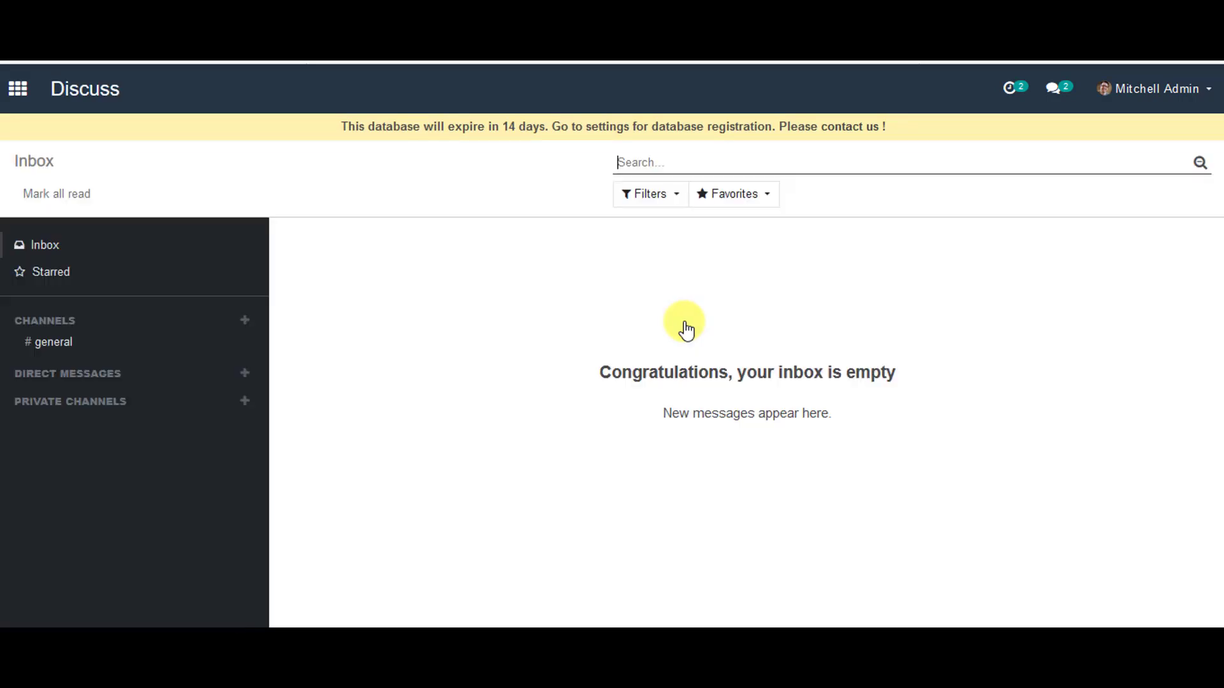
left_click(14, 88)
scroll(473, 347, "down", 5)
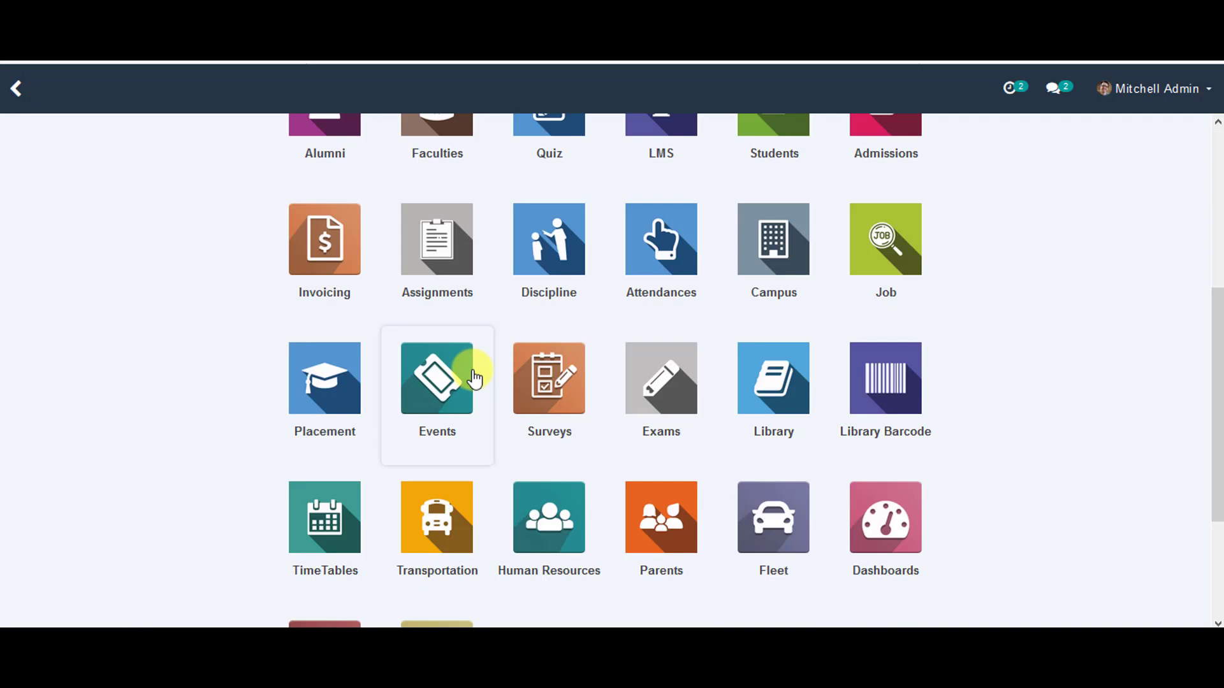
left_click(437, 543)
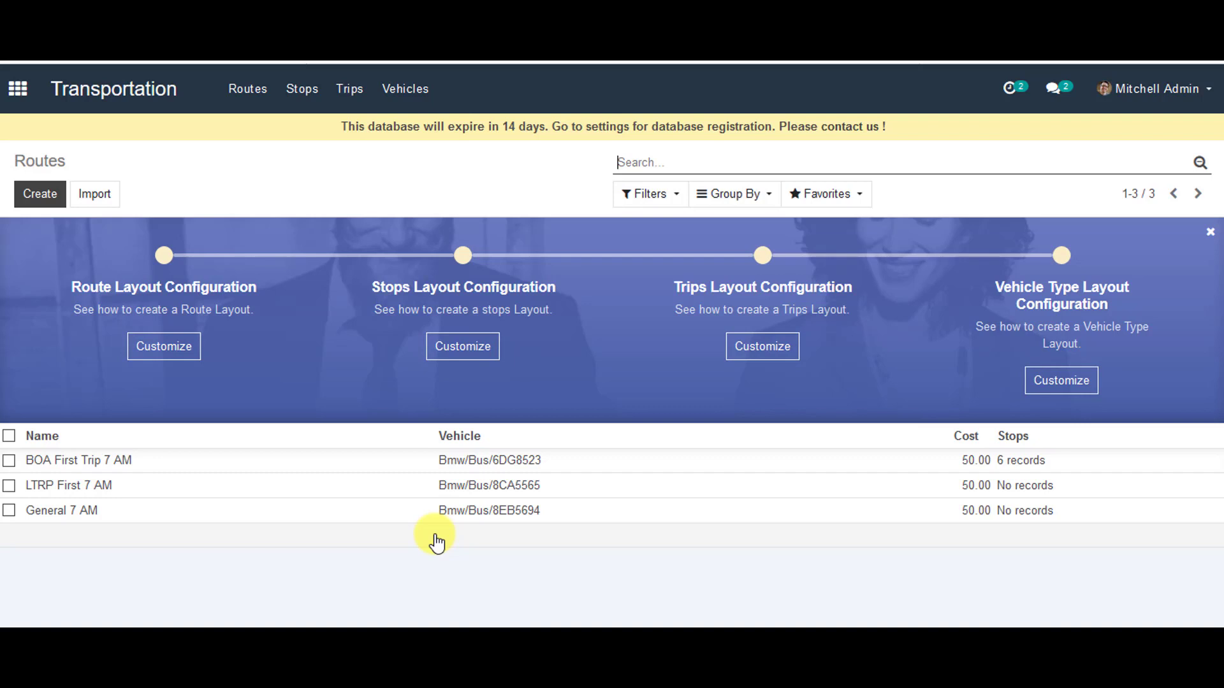
Start a new vehicle record and choose Bmw/Bus as its model from the full model list
left_click(413, 99)
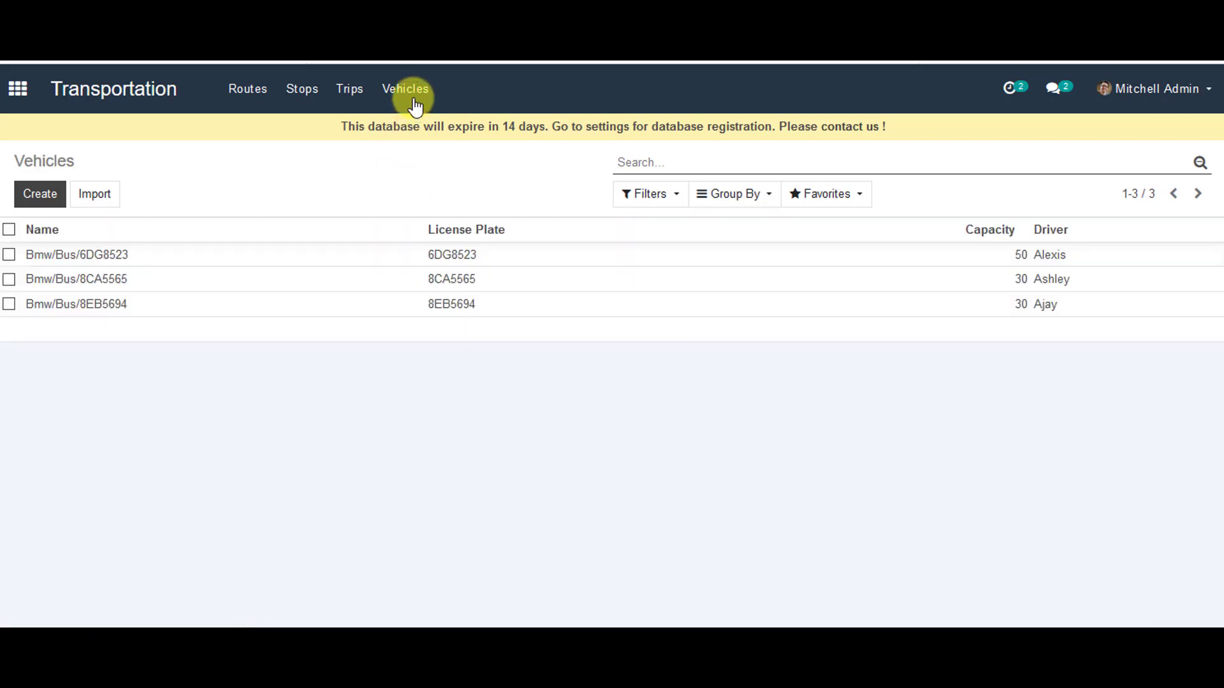
left_click(39, 197)
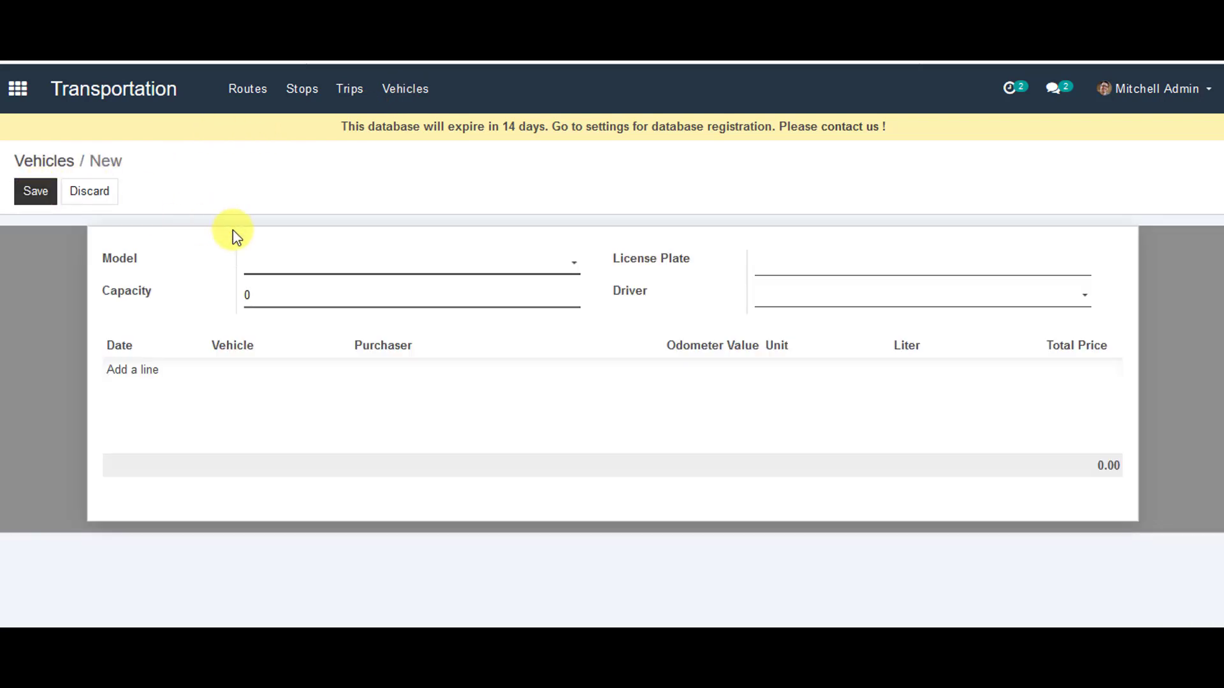
left_click(334, 267)
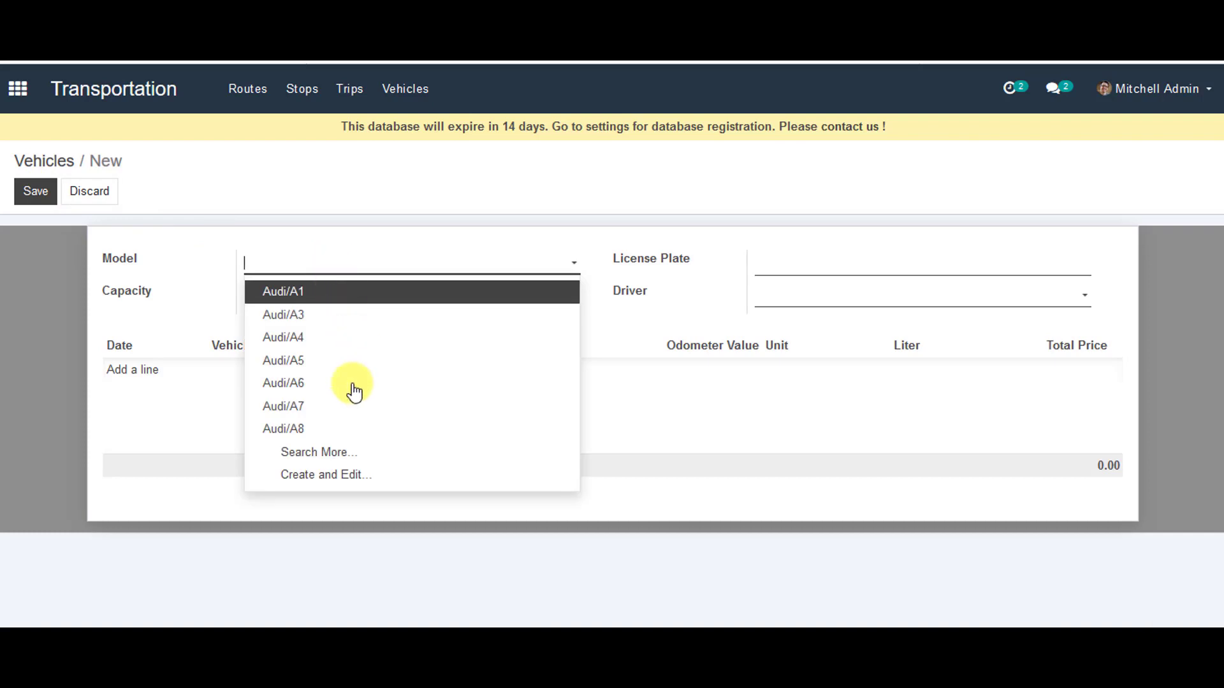
left_click(350, 457)
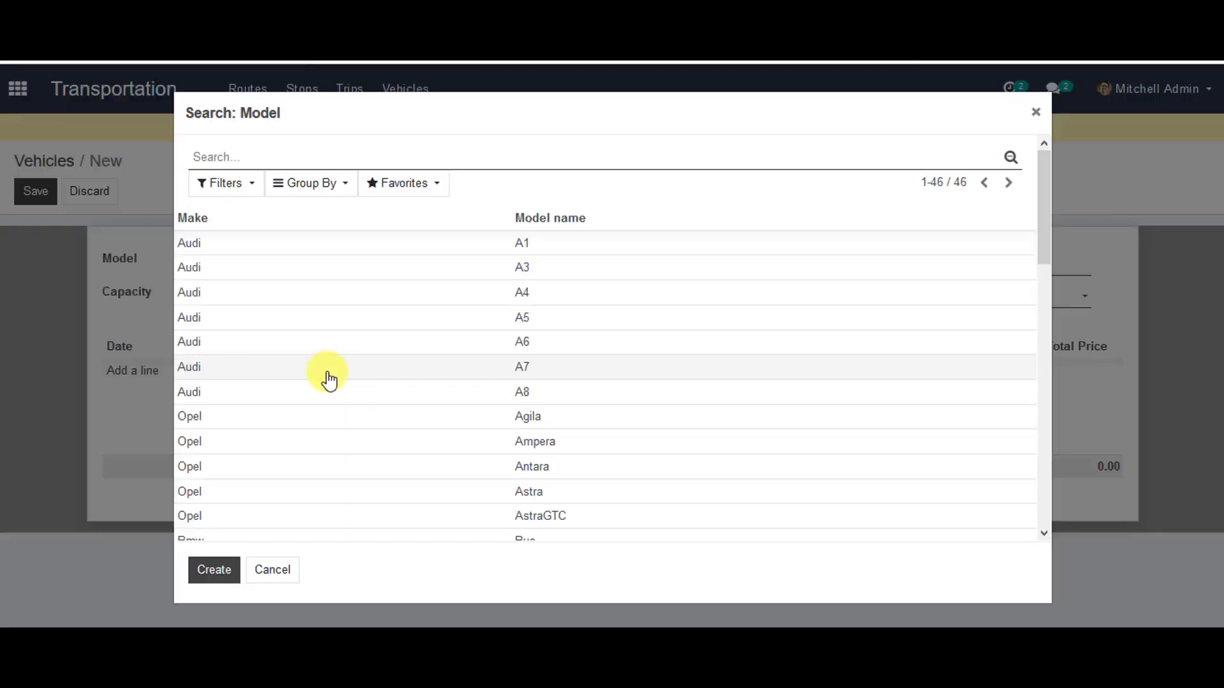
scroll(323, 369, "down", 5)
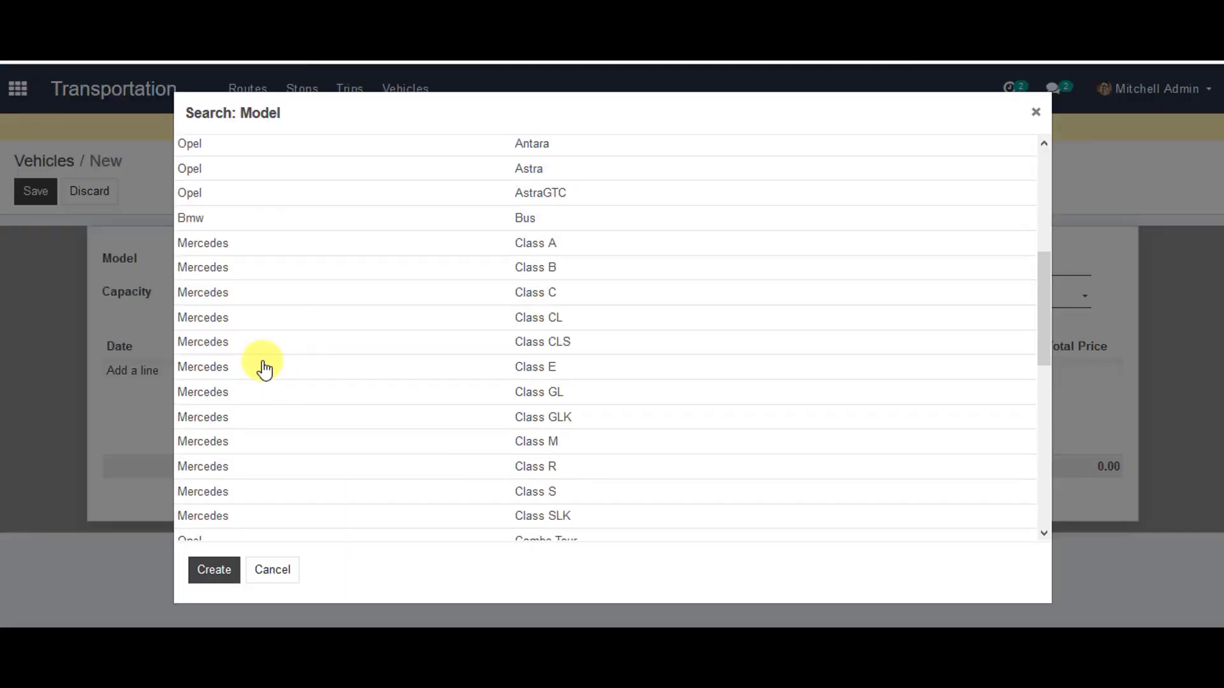
left_click(231, 214)
left_click(785, 260)
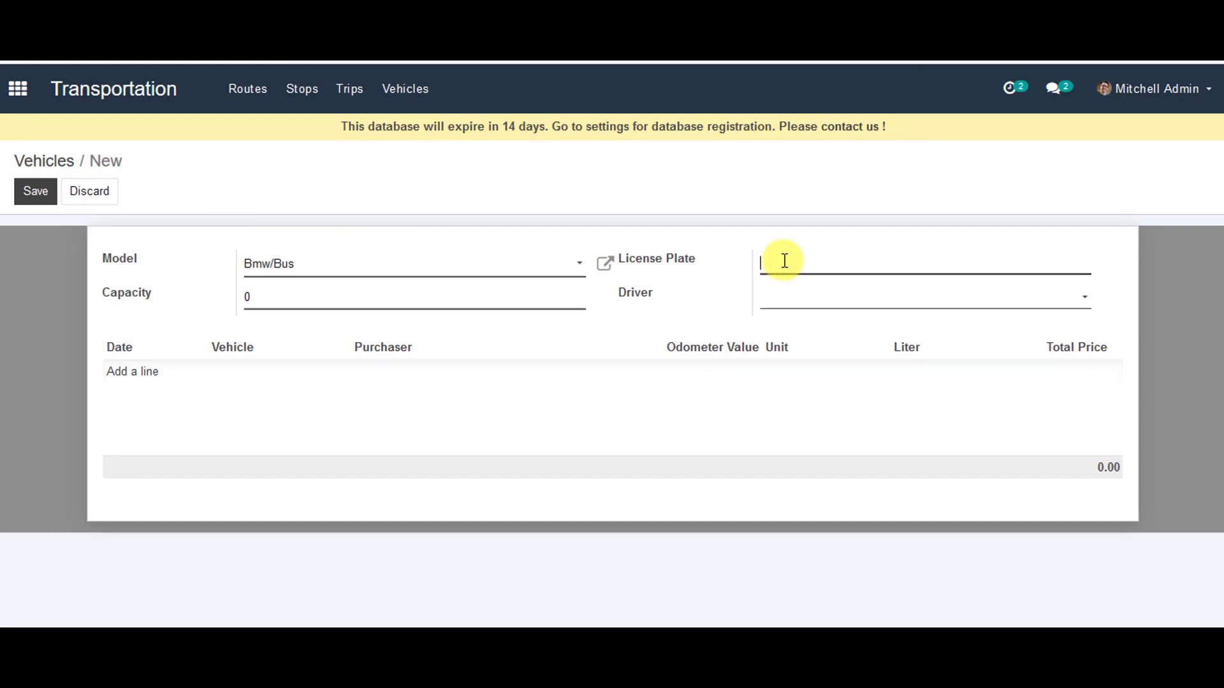
type("9CA556A")
key("BackSpace")
left_click(290, 297)
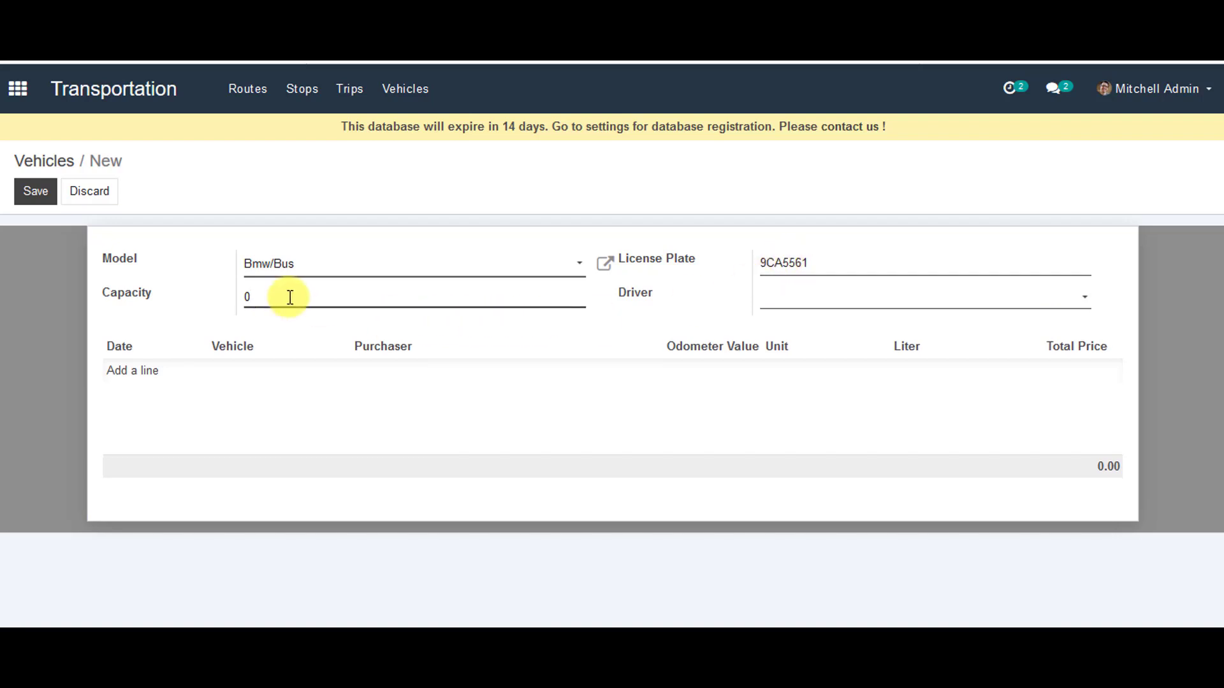
key("BackSpace")
type("50")
Assign the fifth suggested contact as the vehicle's driver and save the vehicle record
left_click(912, 299)
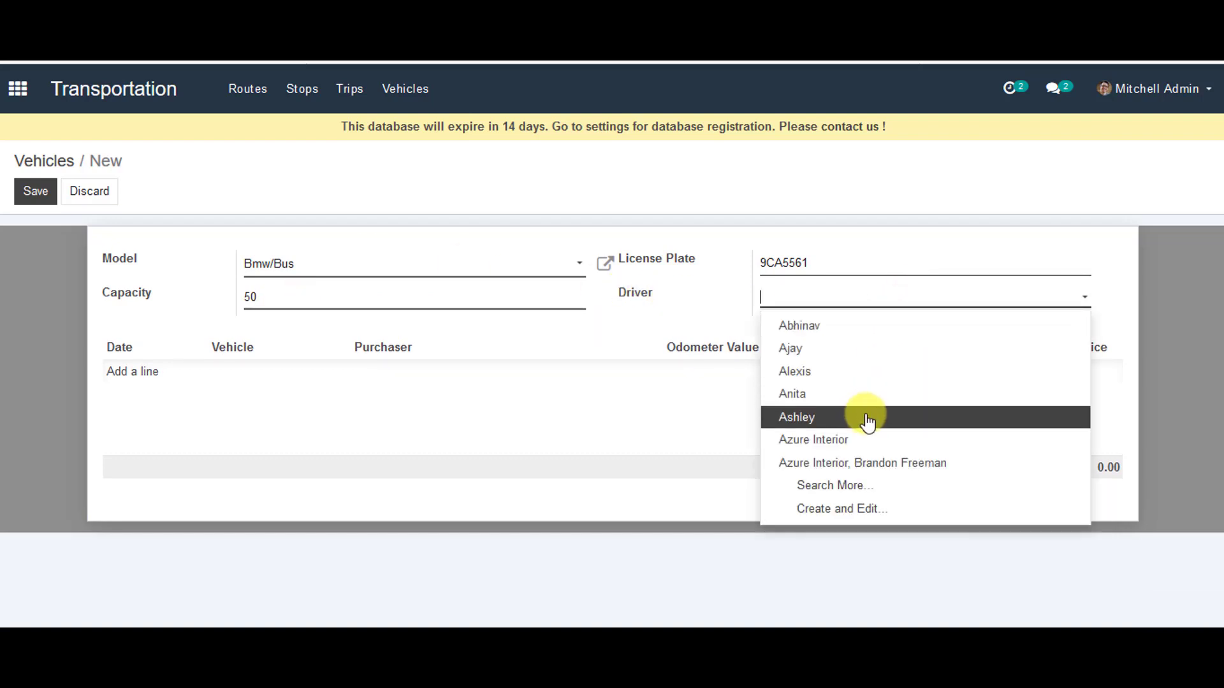
left_click(868, 421)
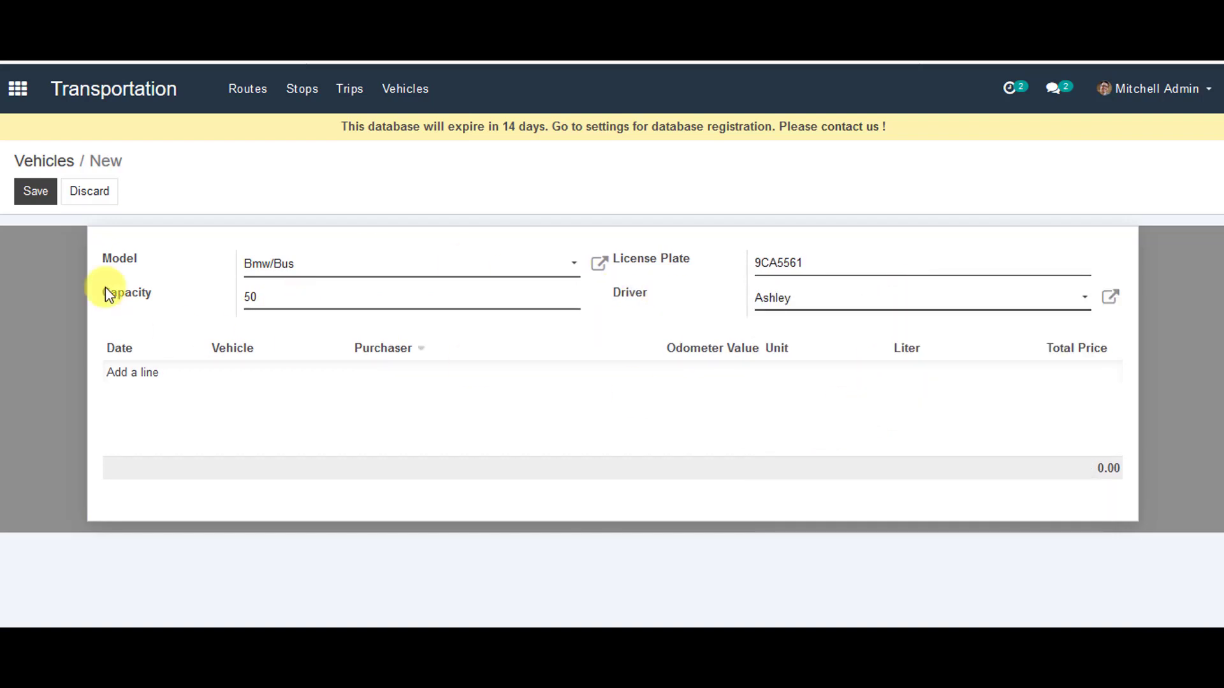
left_click(35, 191)
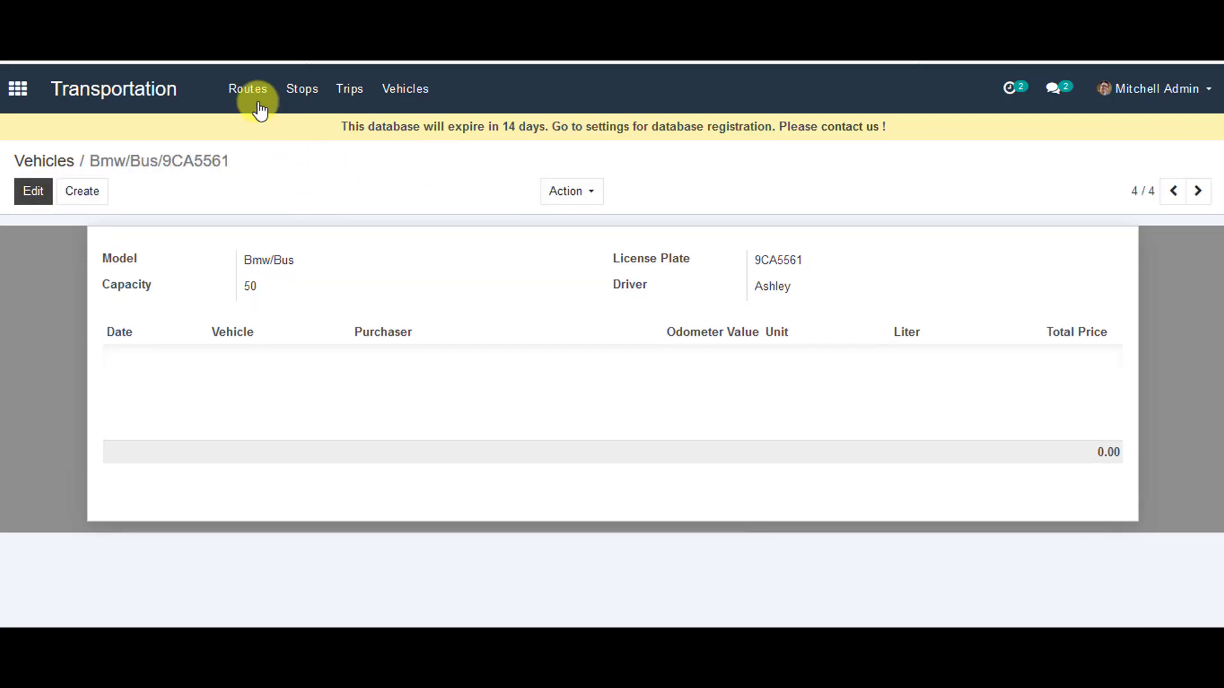
left_click(236, 99)
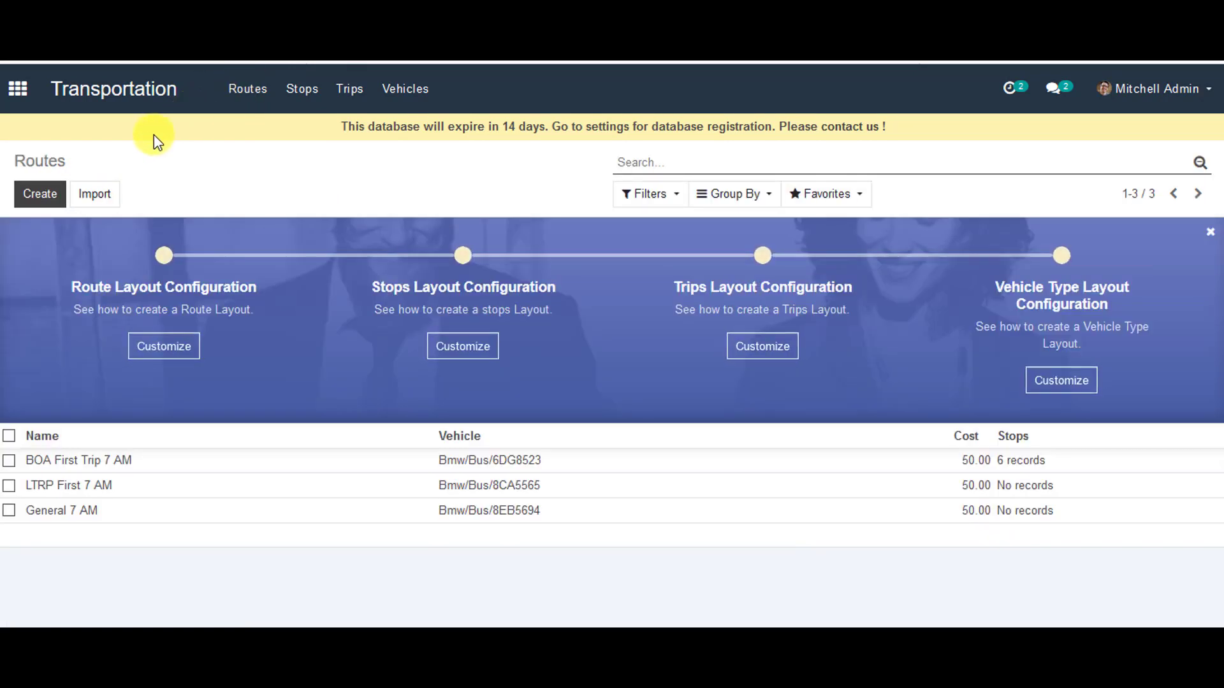
left_click(39, 193)
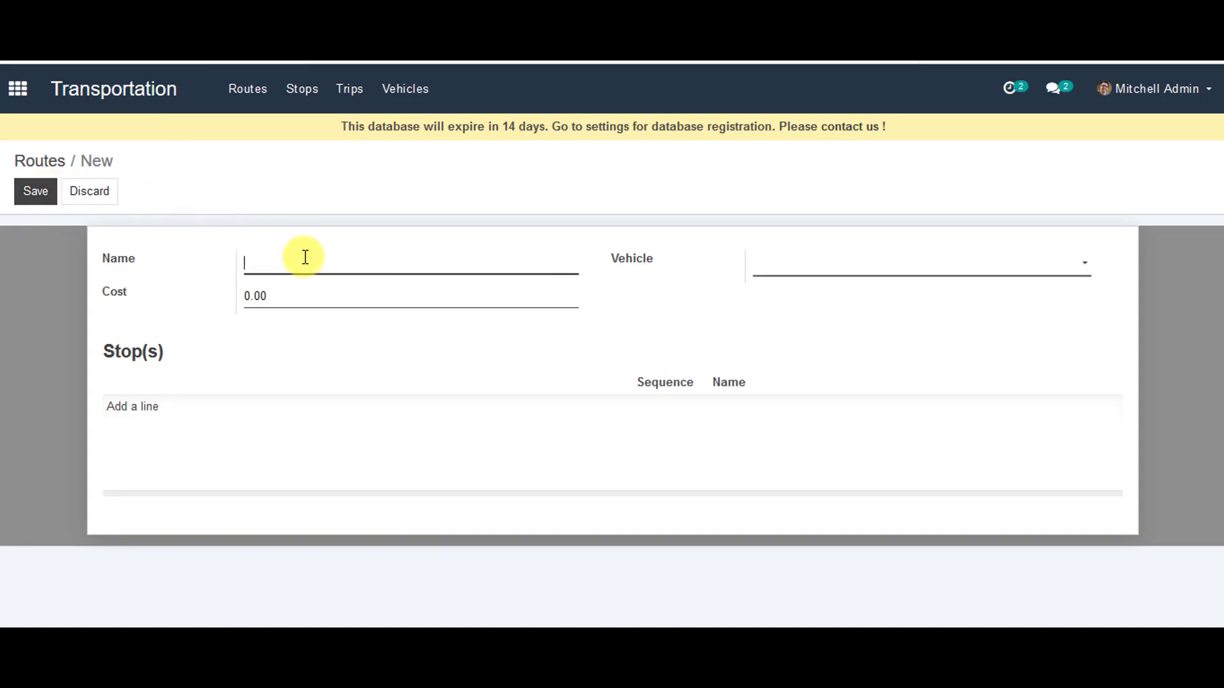
type("IELTS FIRST TRIP 7AM")
left_click(817, 274)
left_click(825, 358)
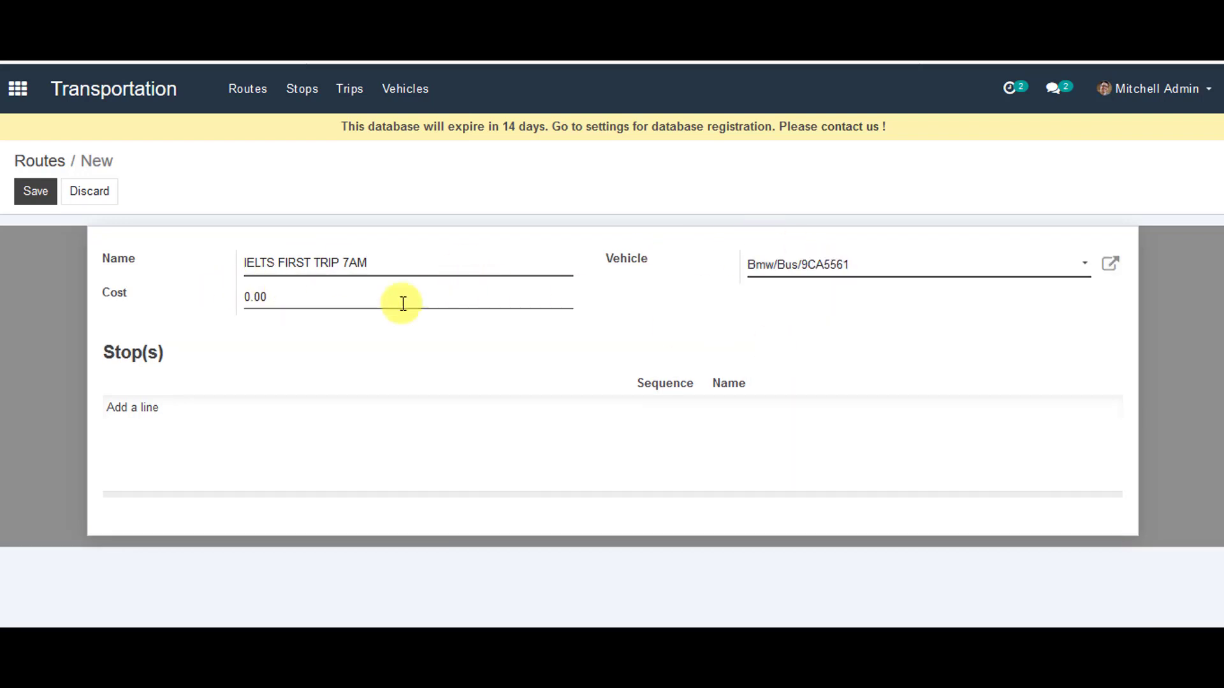
Set the new route's cost to 50 and save the route
left_click(254, 307)
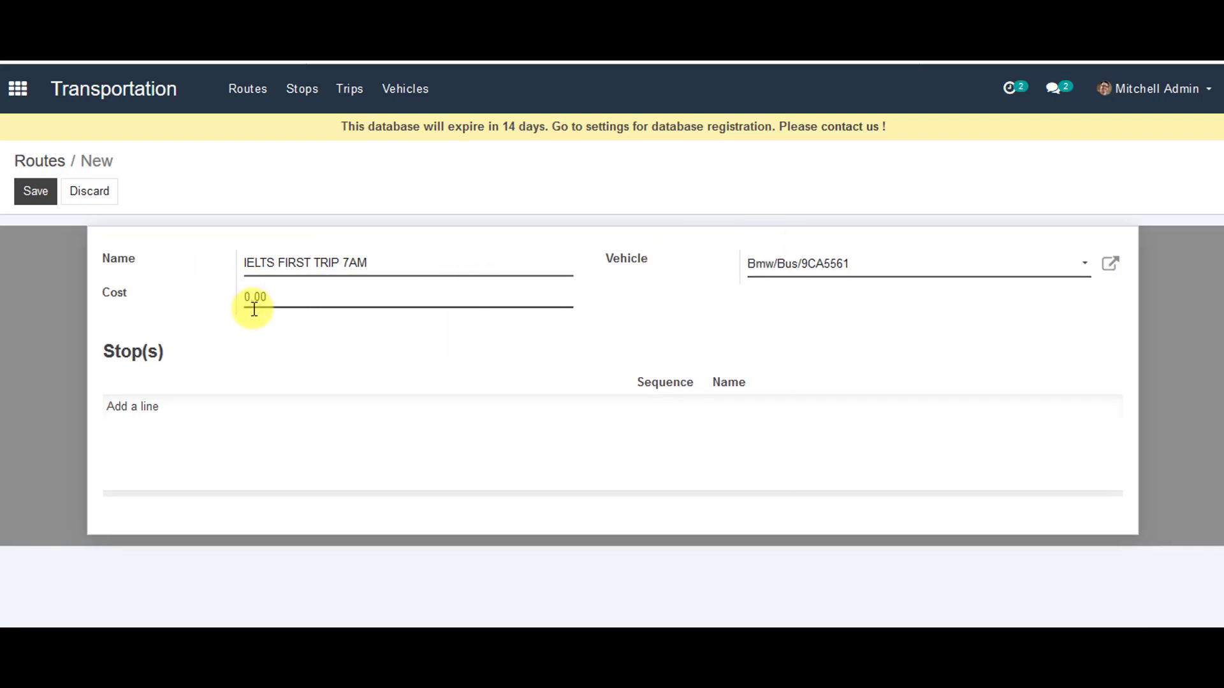
key("Delete")
type("50")
left_click(38, 199)
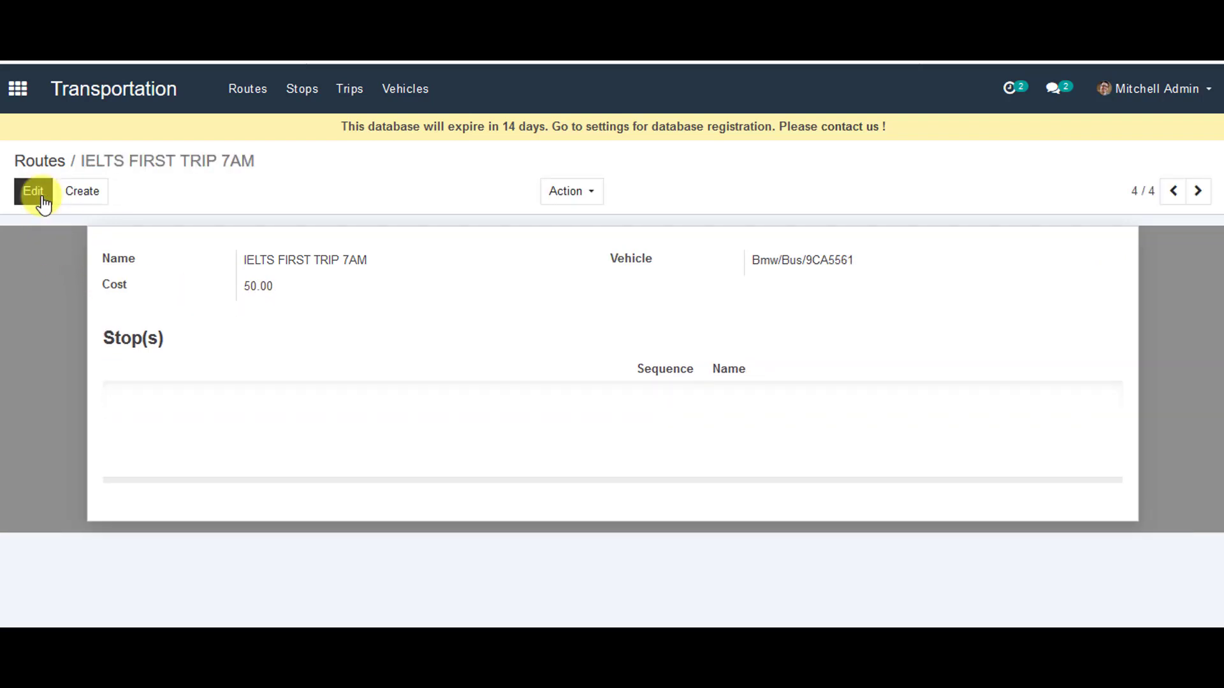
Start a new stop with sequence 1 and the name PICK UP POINT
left_click(302, 90)
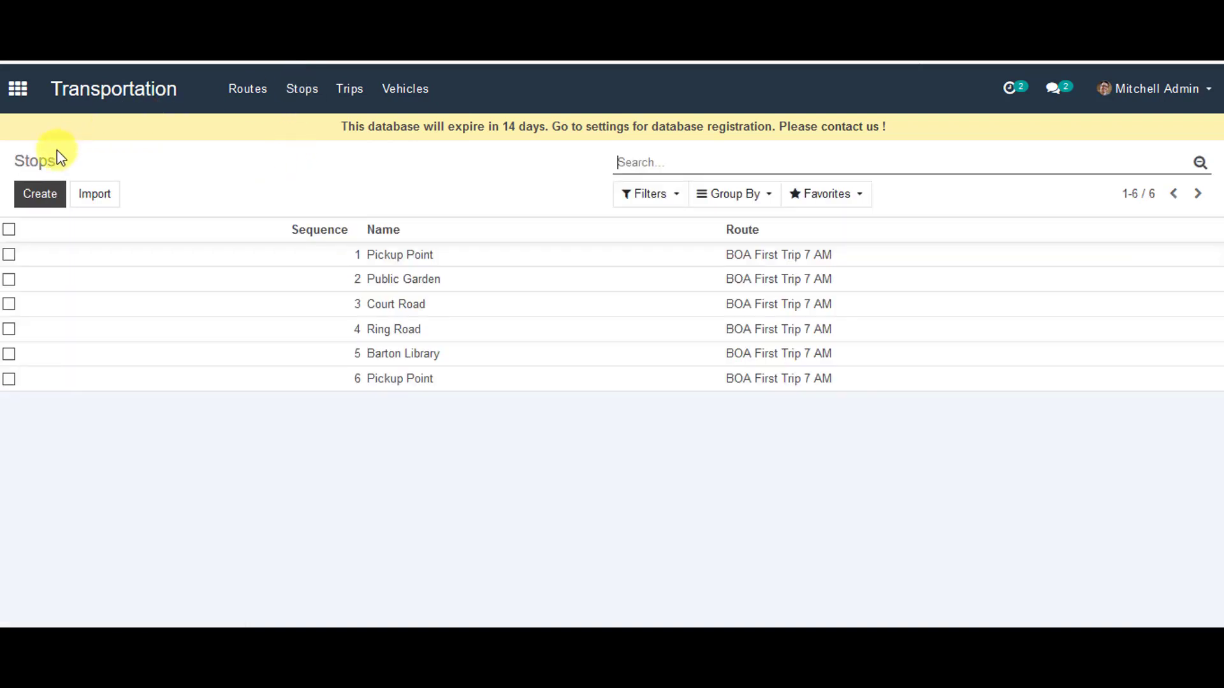
left_click(37, 197)
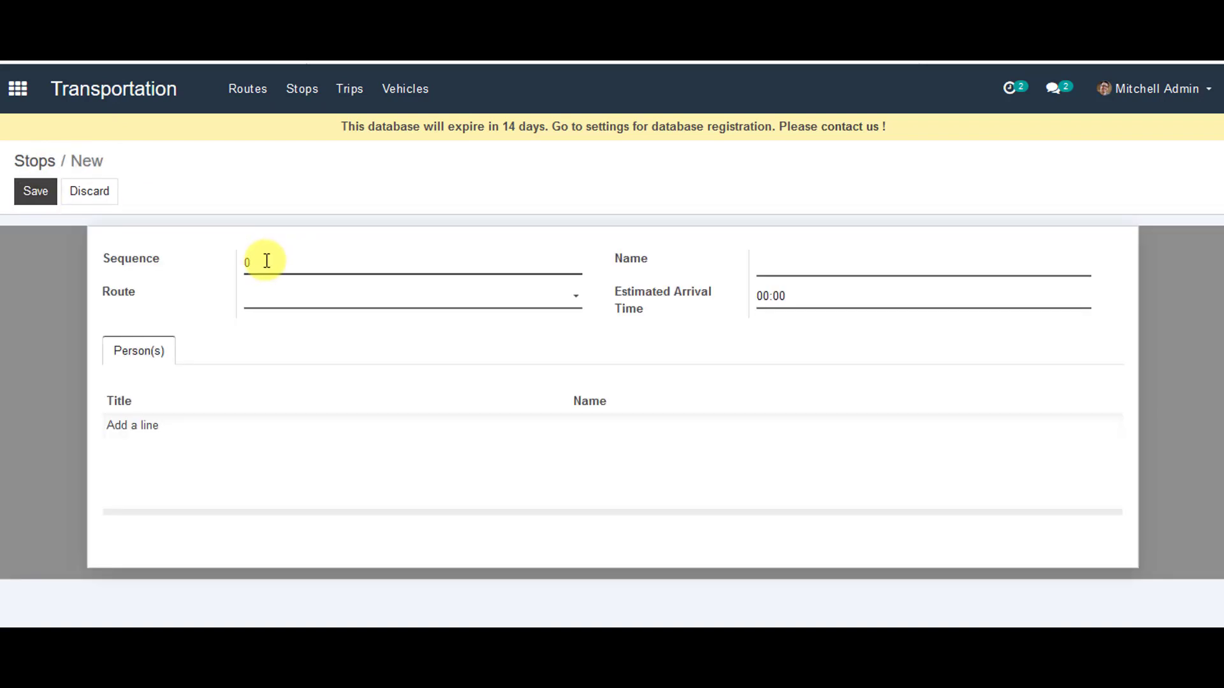
key("BackSpace")
type("1")
left_click(920, 266)
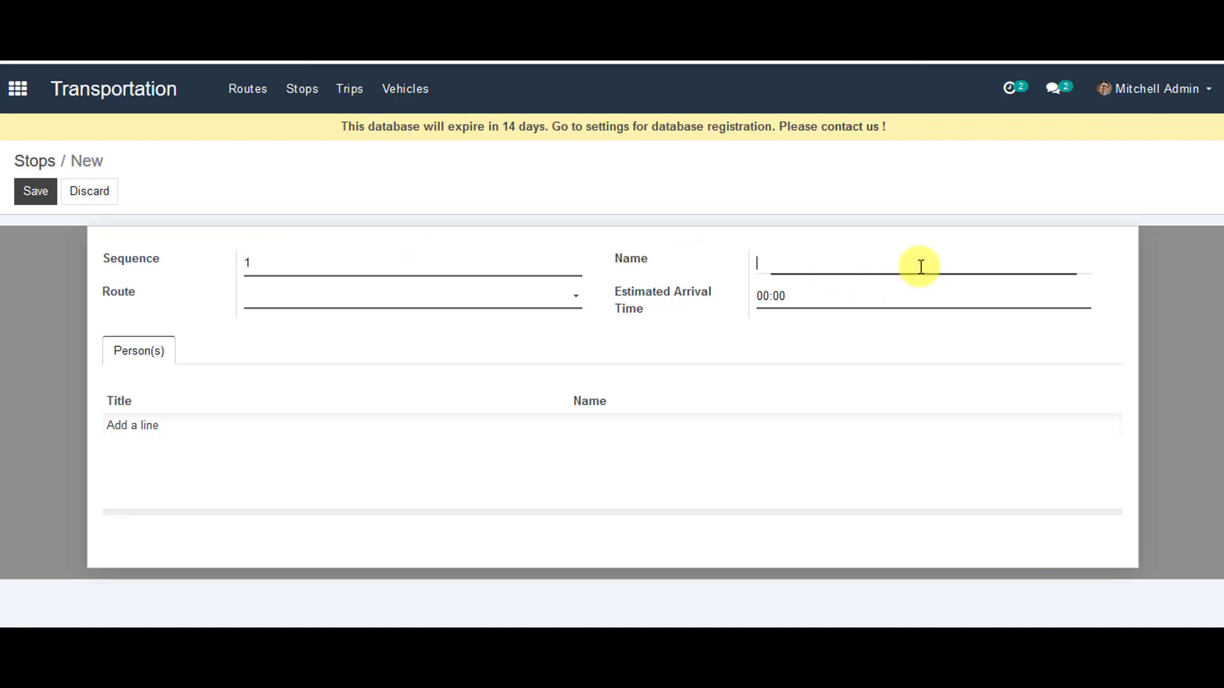
type("PICK UP POINT")
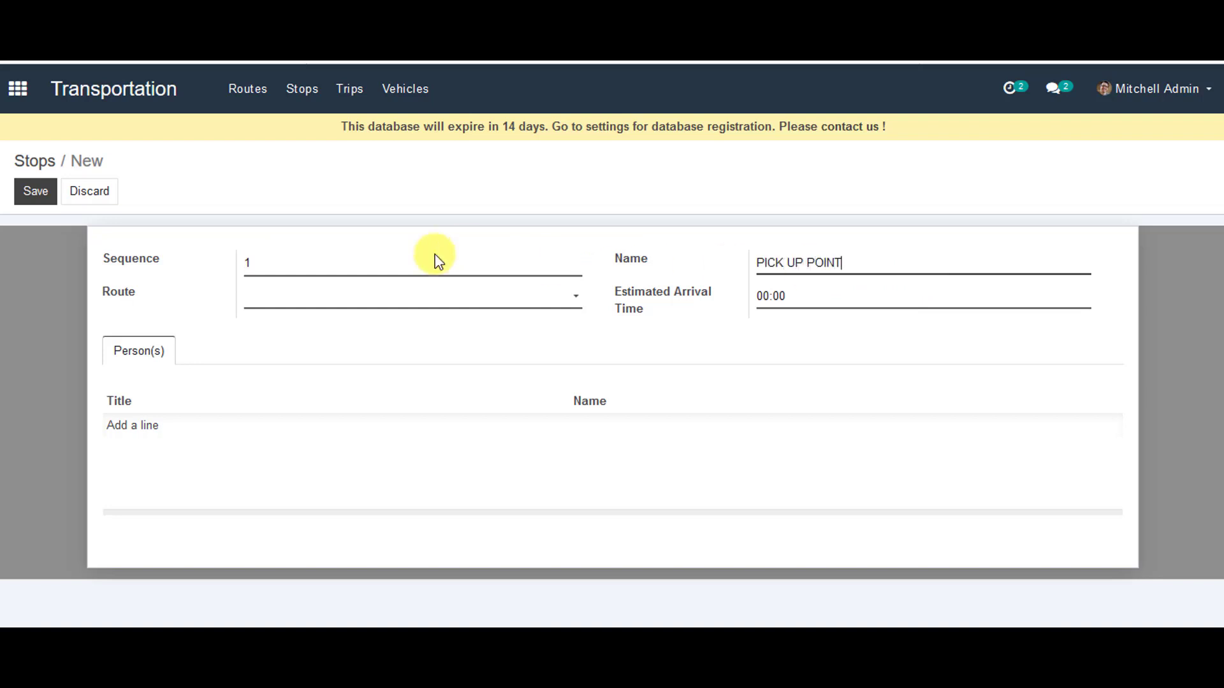
Assign the pick-up stop to route IELTS FIRST TRIP 7AM with estimated arrival time 00:10, and save it
left_click(303, 307)
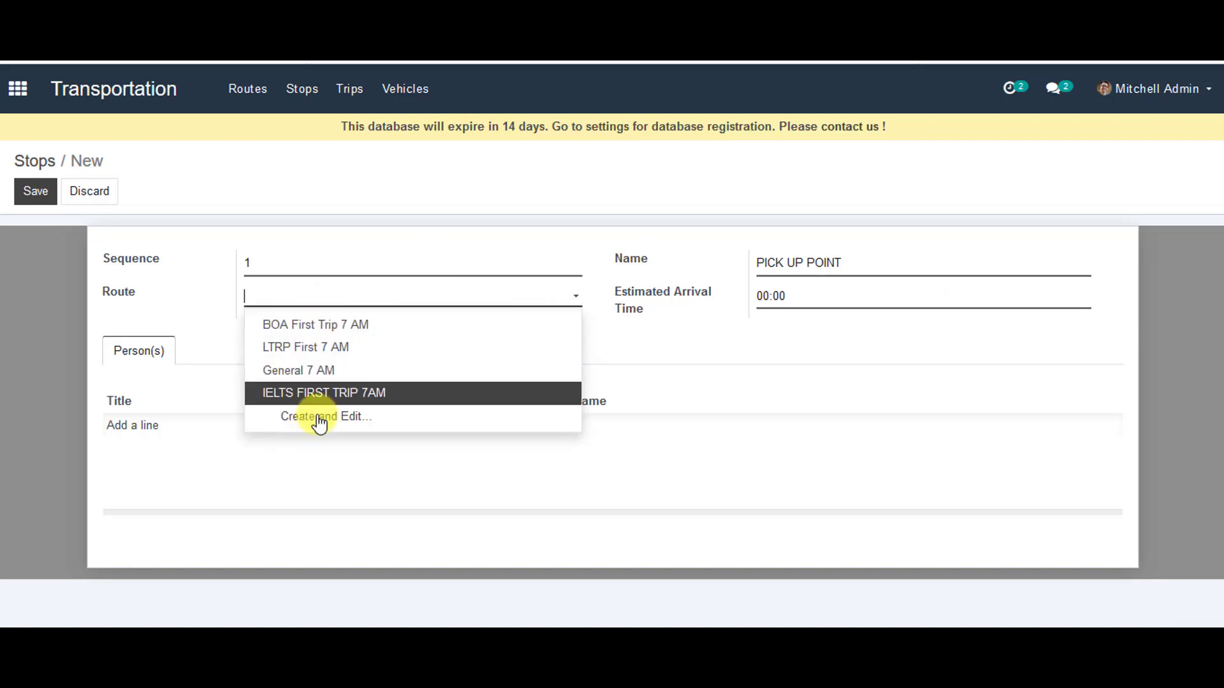
left_click(319, 392)
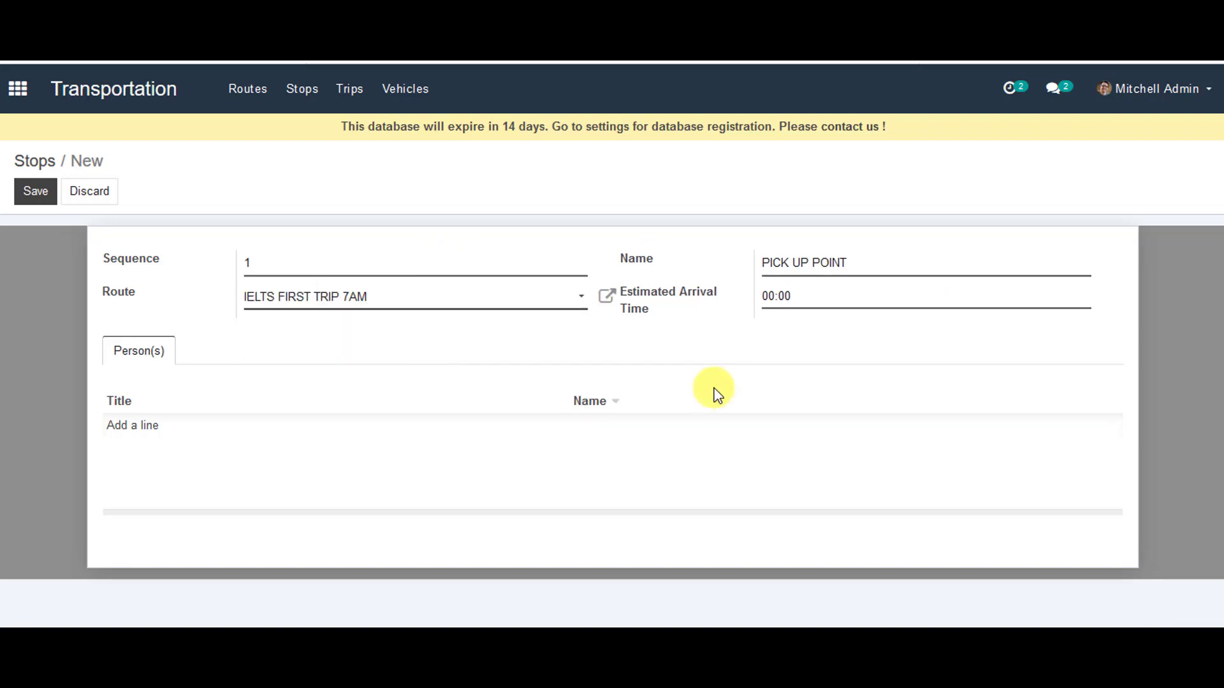
left_click(798, 299)
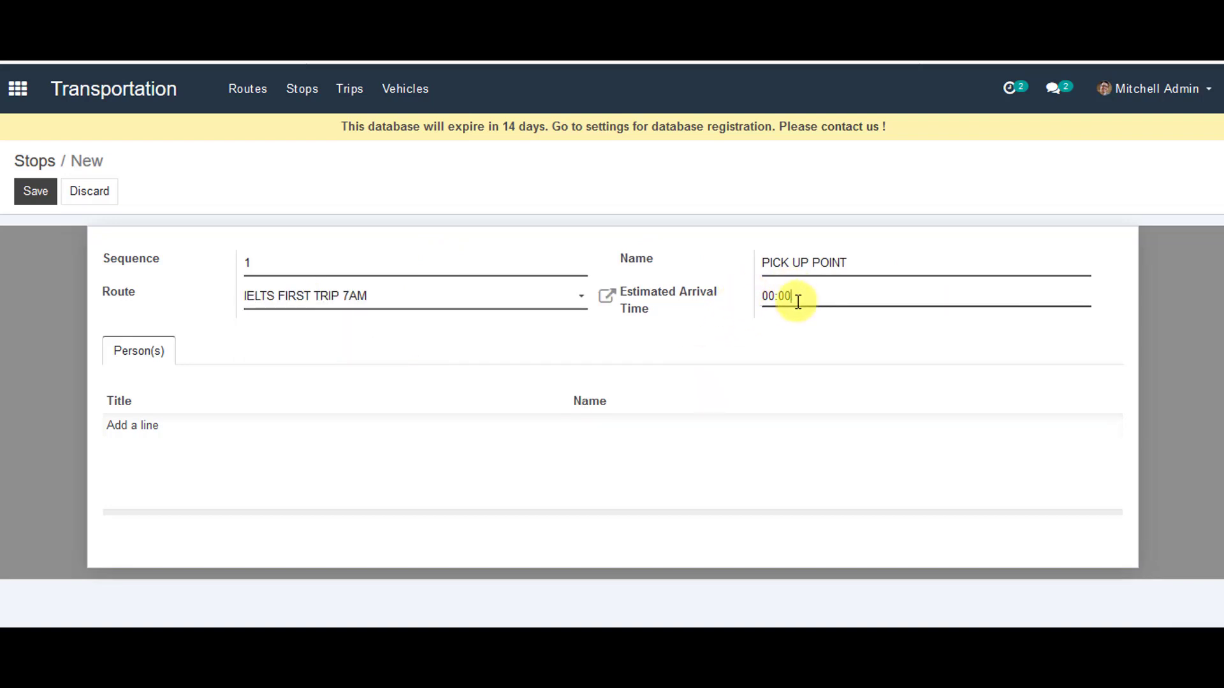
key("BackSpace")
key("BackSpace")
type("10")
left_click(45, 195)
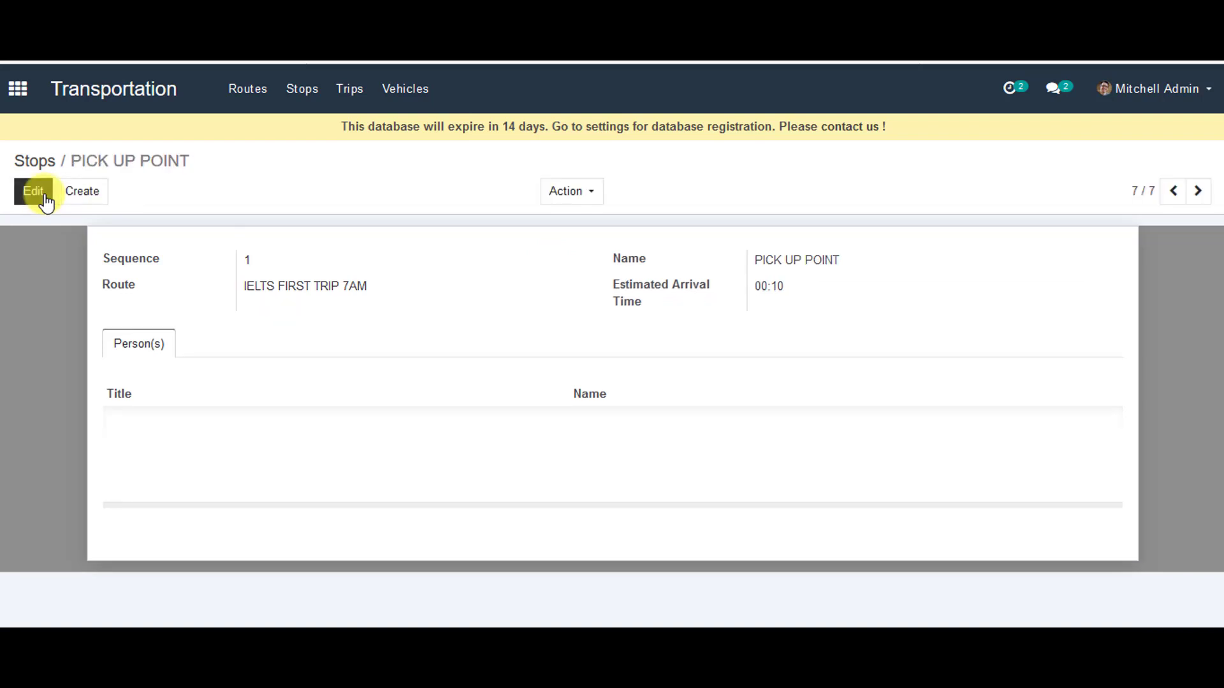
Start another stop with sequence 2 and the name HIGH STREET SHOPPING PLAZA
left_click(82, 191)
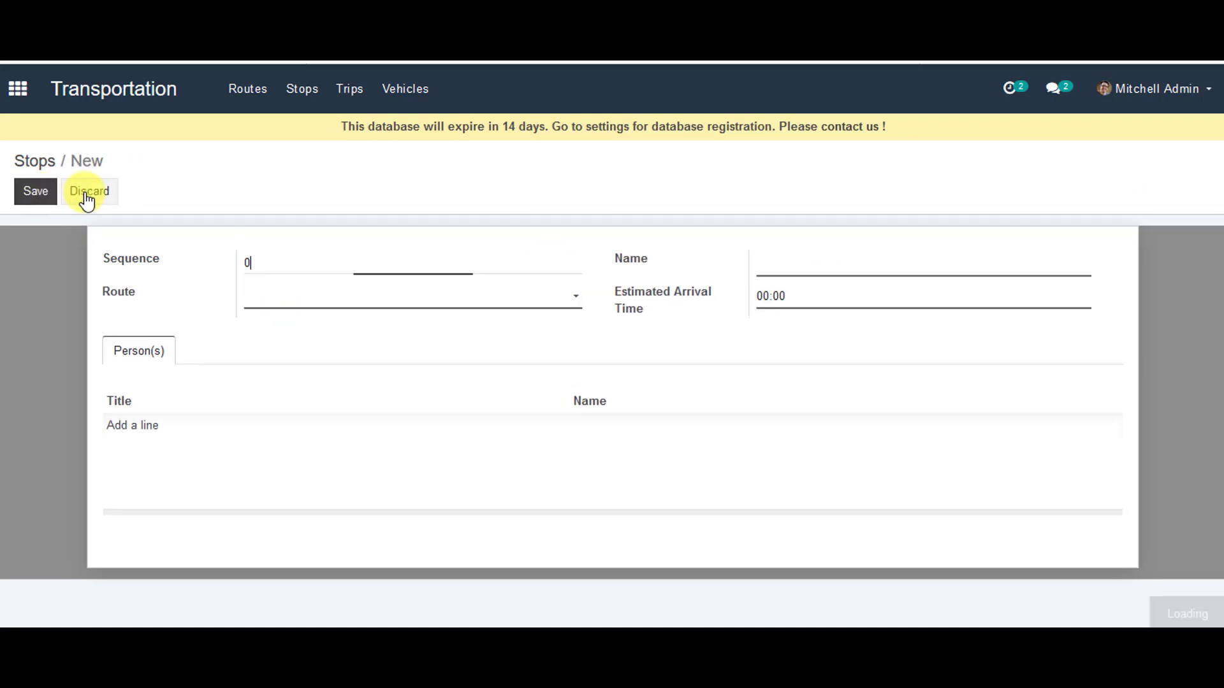
left_click(272, 267)
key("BackSpace")
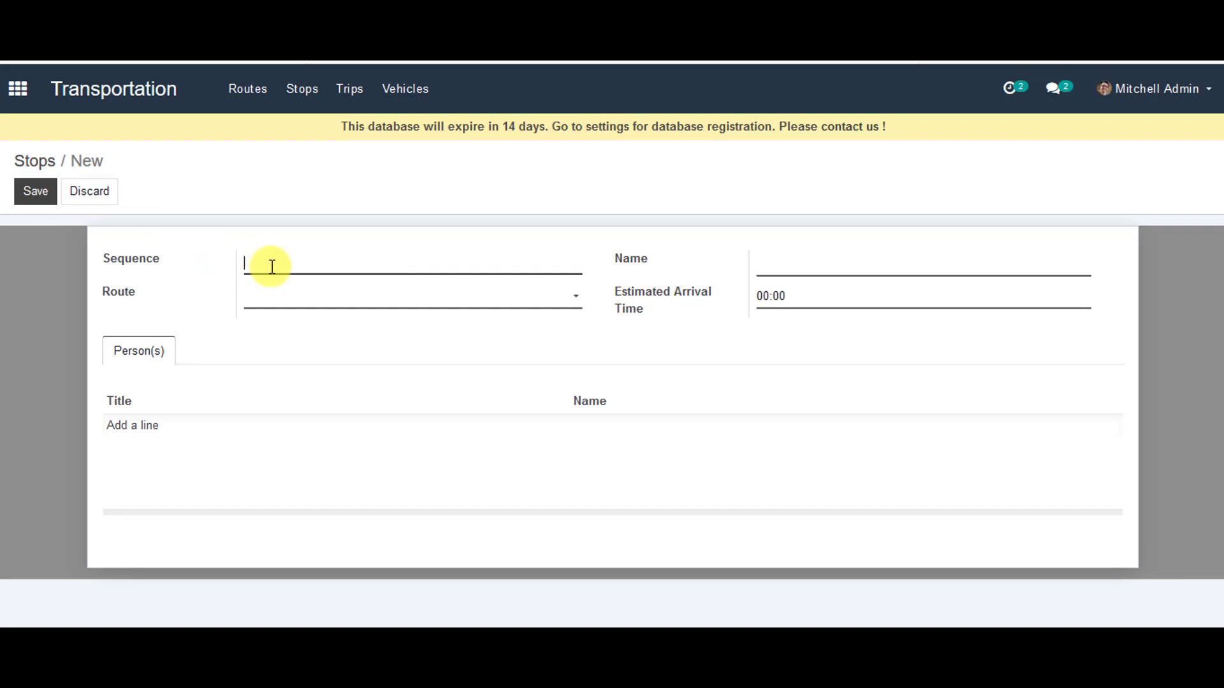
type("2")
left_click(862, 258)
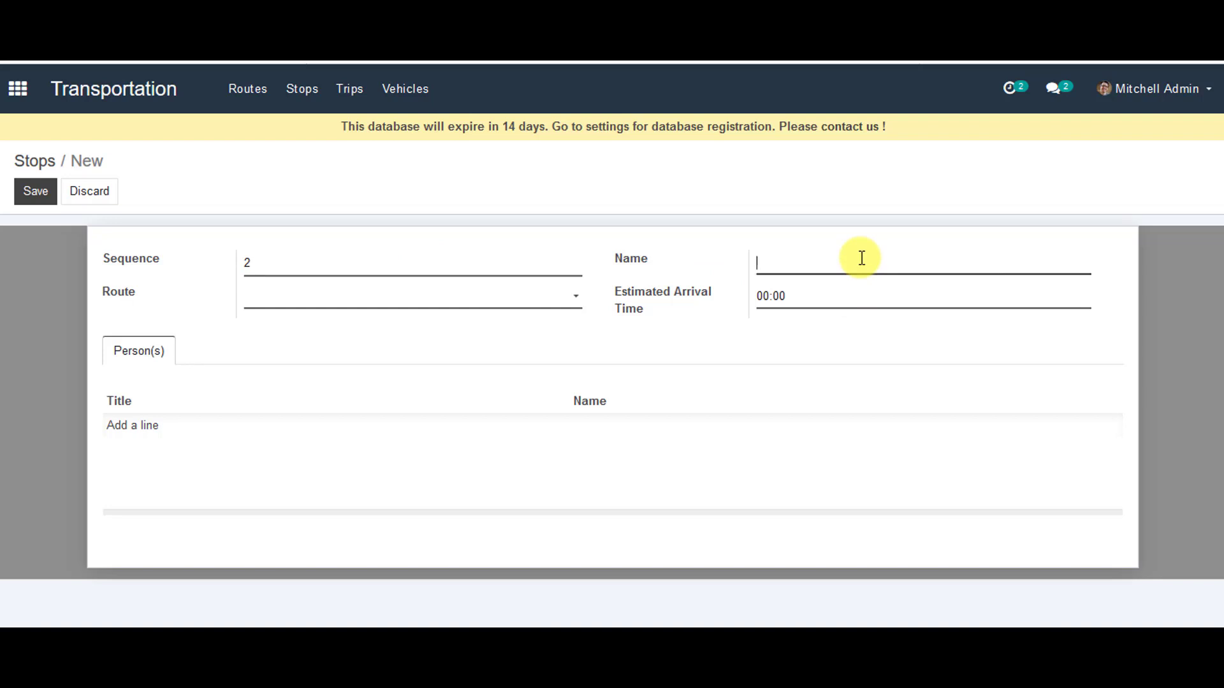
type("HIGH STREET SHOPPING PLA")
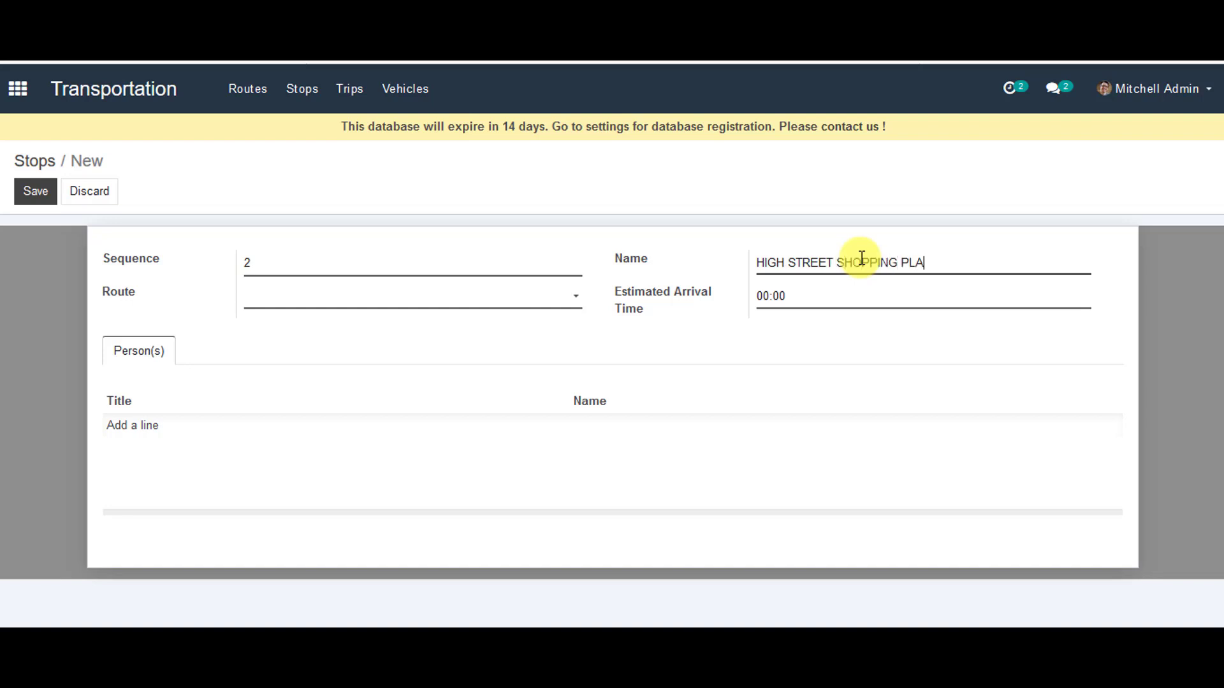
type("ZA")
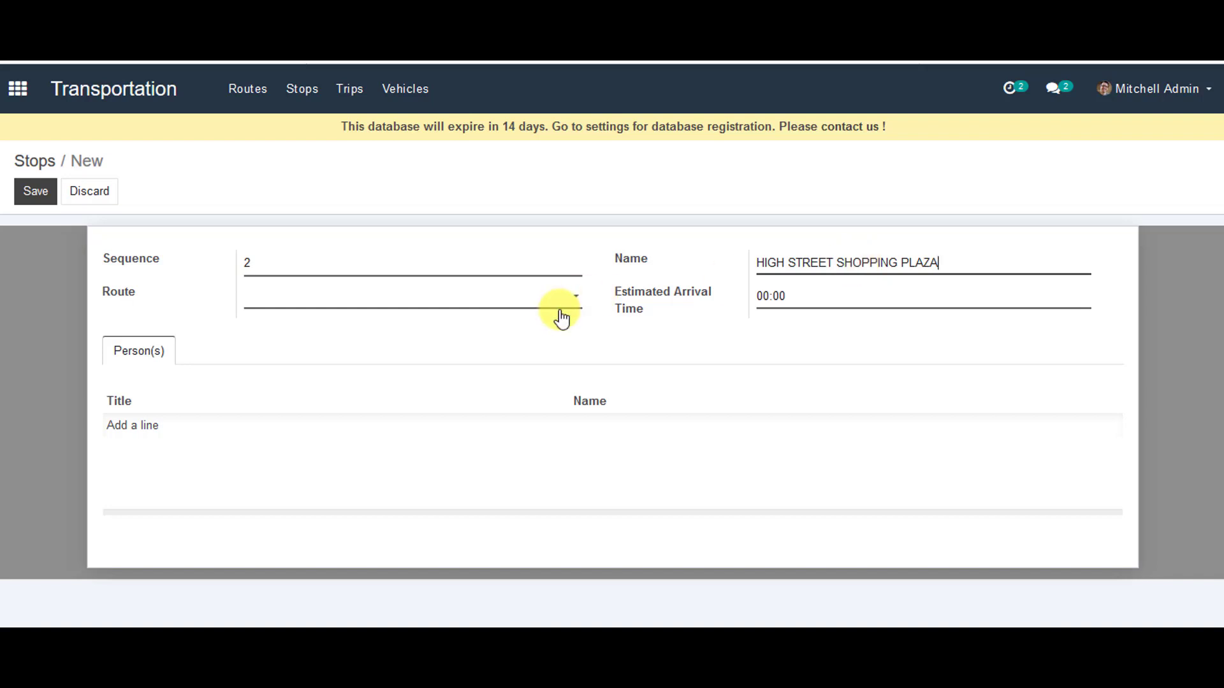
Assign the shopping plaza stop to route IELTS FIRST TRIP 7AM with estimated arrival time 00:20, and save it
left_click(543, 301)
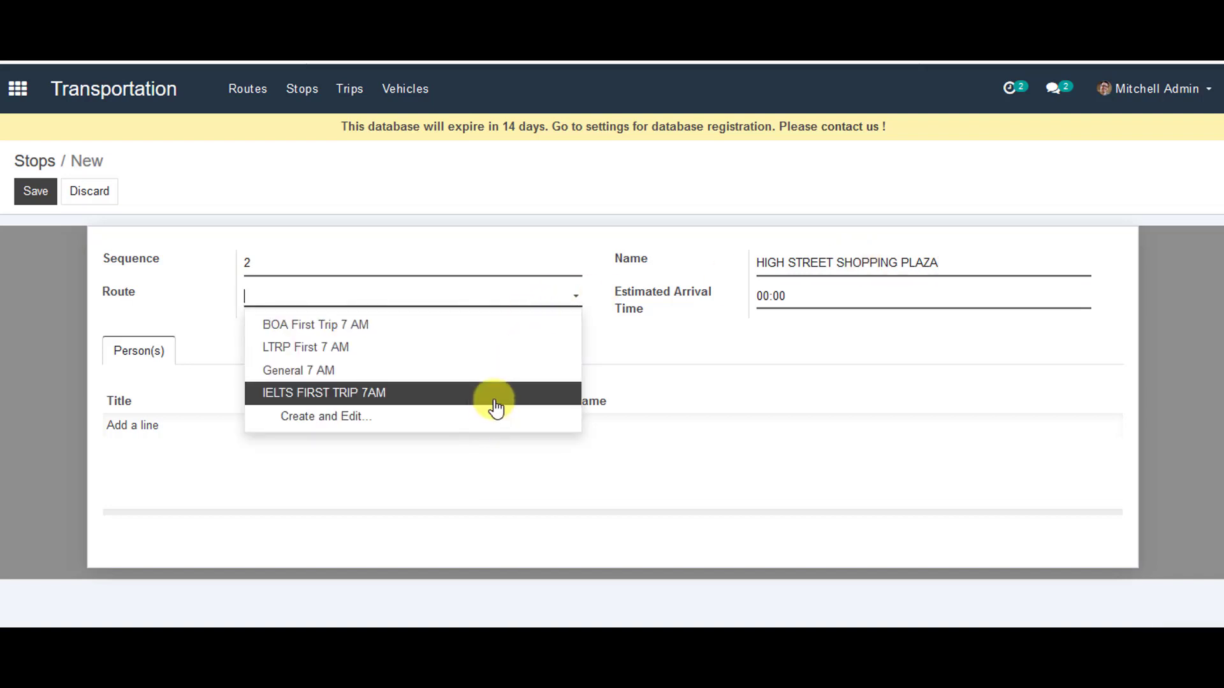
left_click(495, 399)
left_click(781, 296)
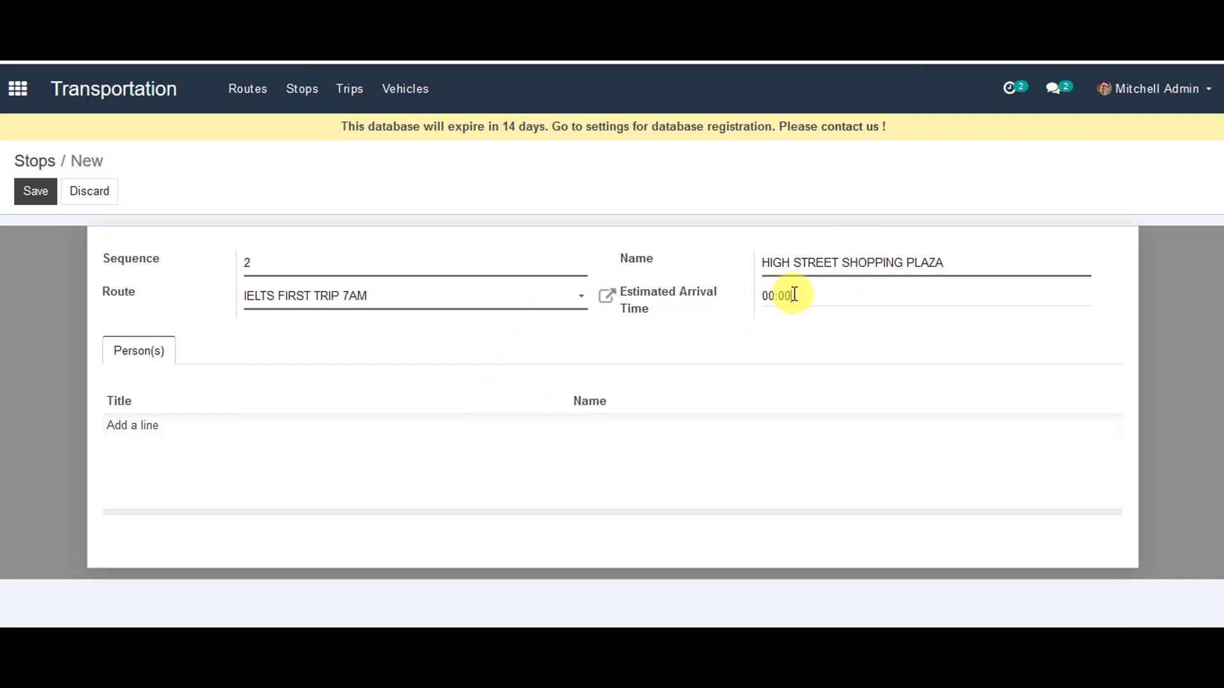
key("BackSpace")
type("2")
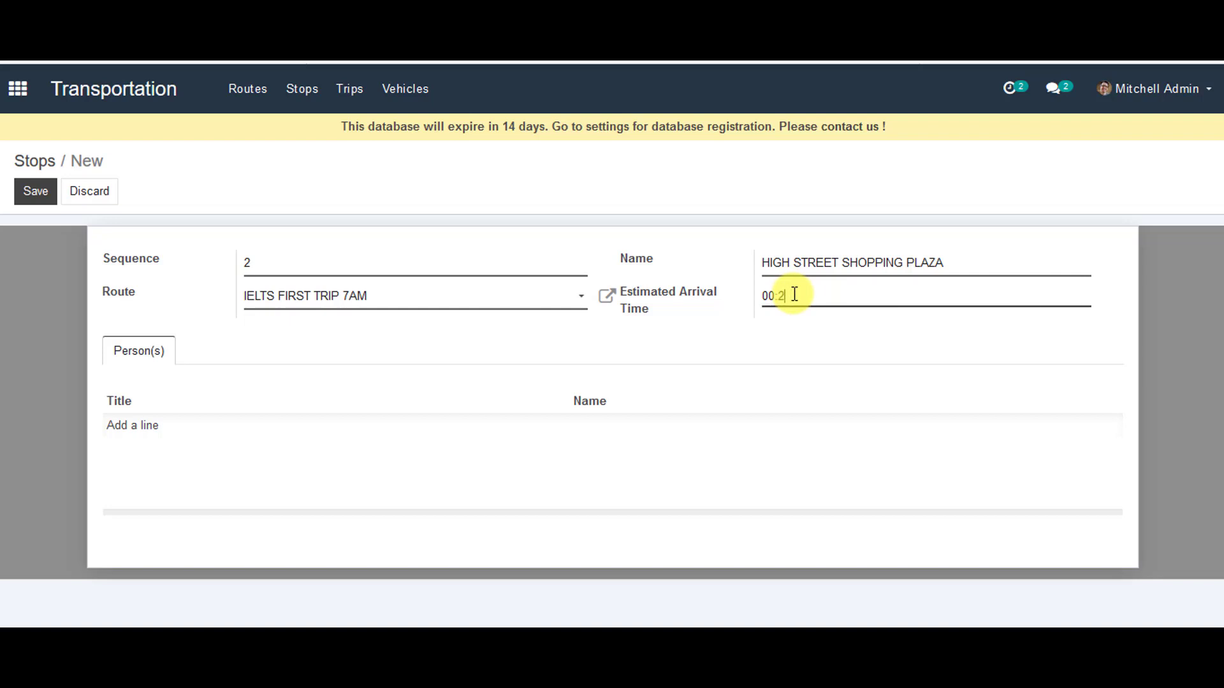
type("0")
left_click(36, 191)
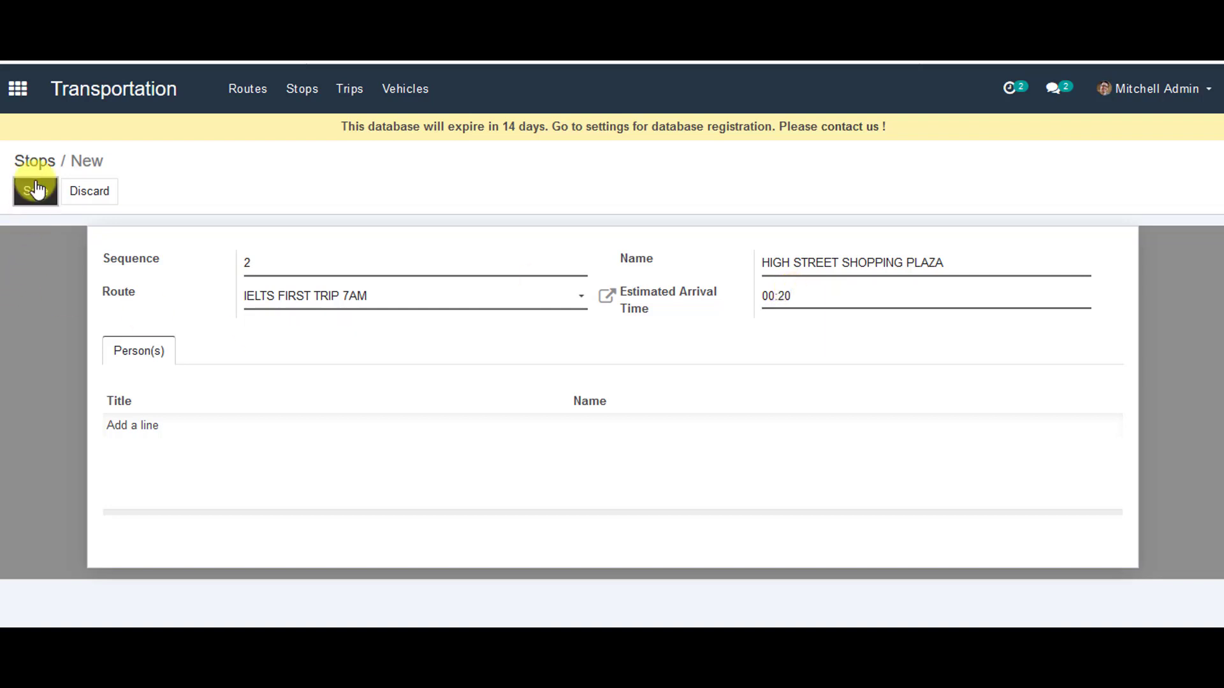
Start a new stop with sequence 3 and the name STATION STREET
left_click(82, 191)
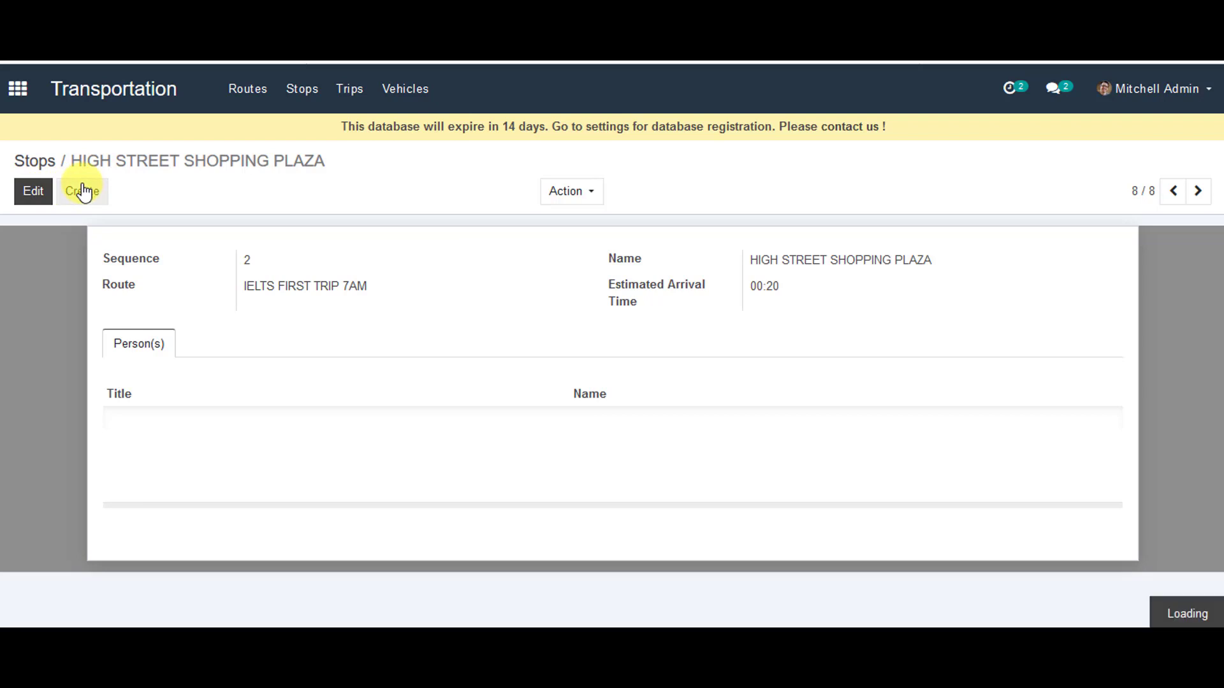
left_click(285, 251)
key("BackSpace")
type("3")
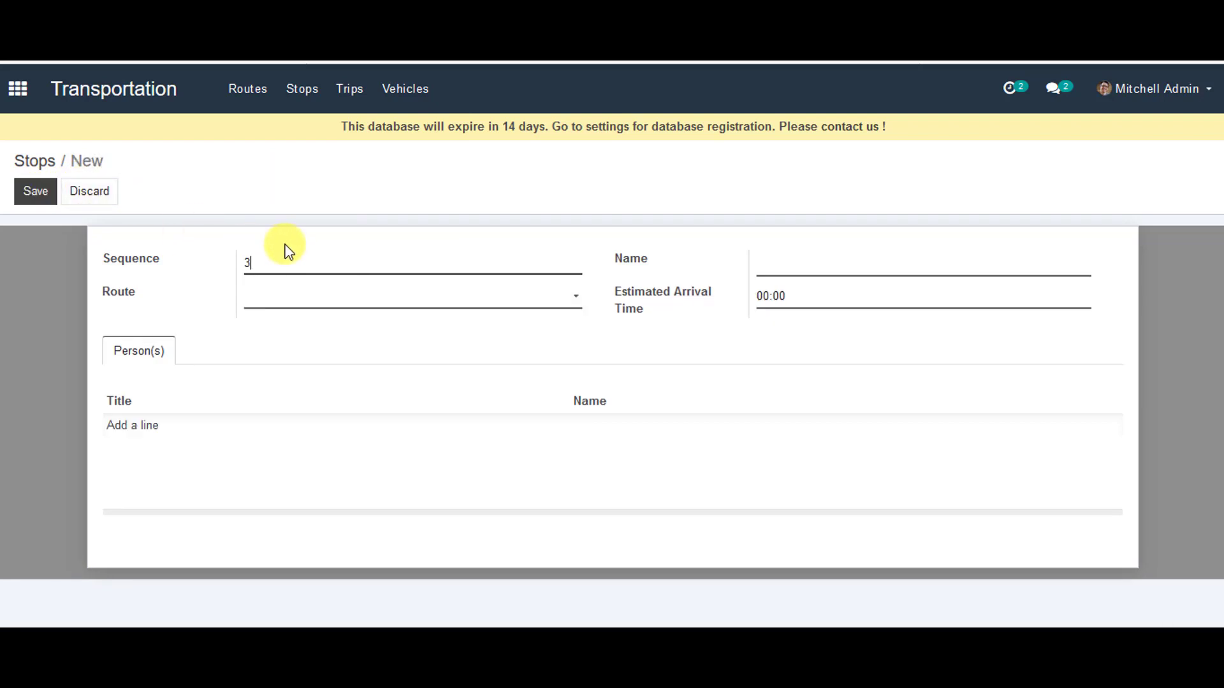
left_click(799, 265)
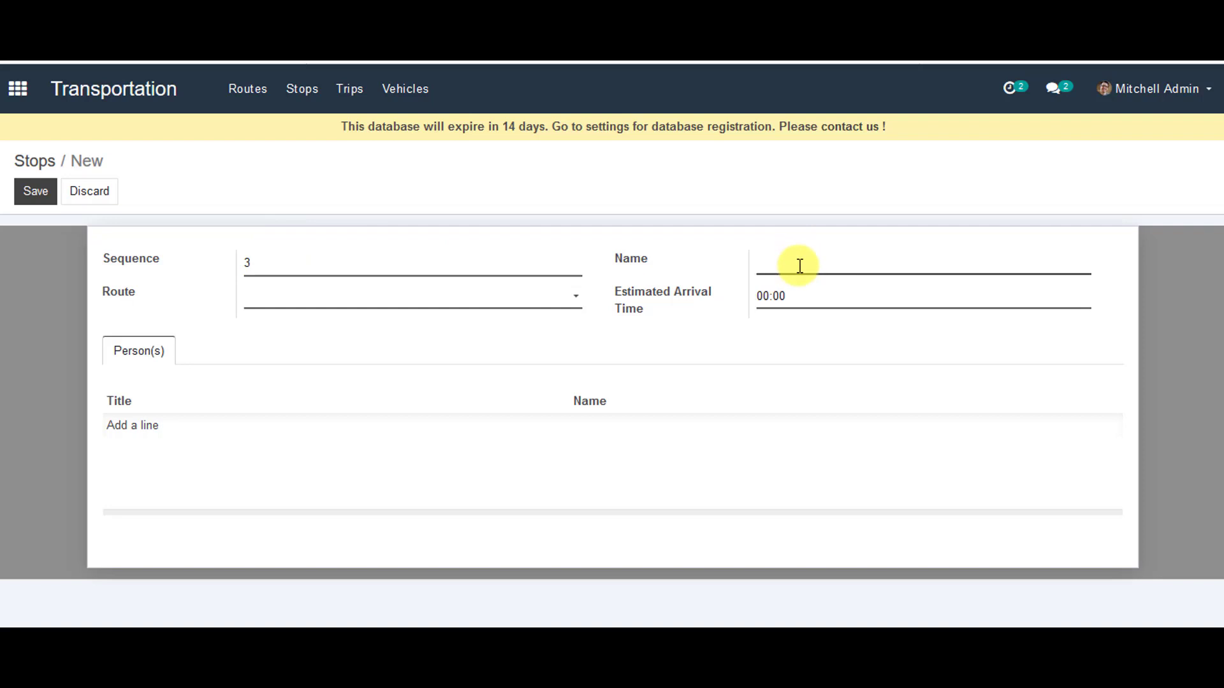
type("STATION STREET")
Assign the STATION STREET stop to route IELTS FIRST TRIP 7AM with estimated arrival time 00:30, and save it
left_click(505, 298)
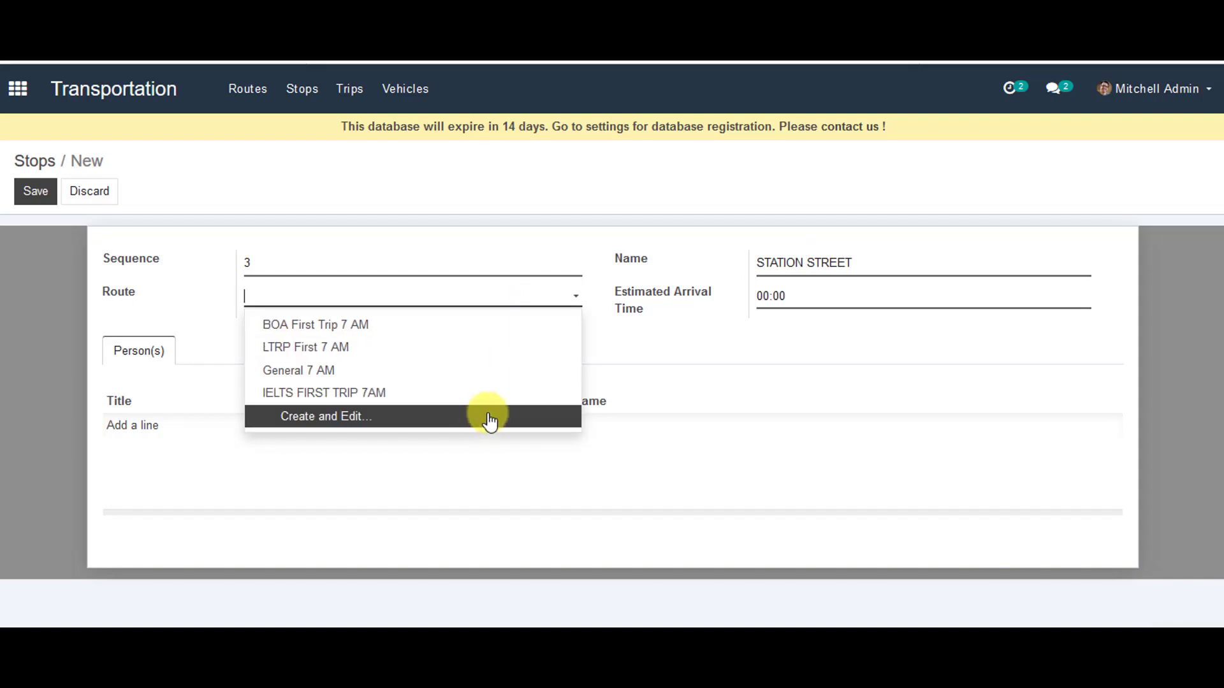
left_click(498, 393)
left_click(855, 297)
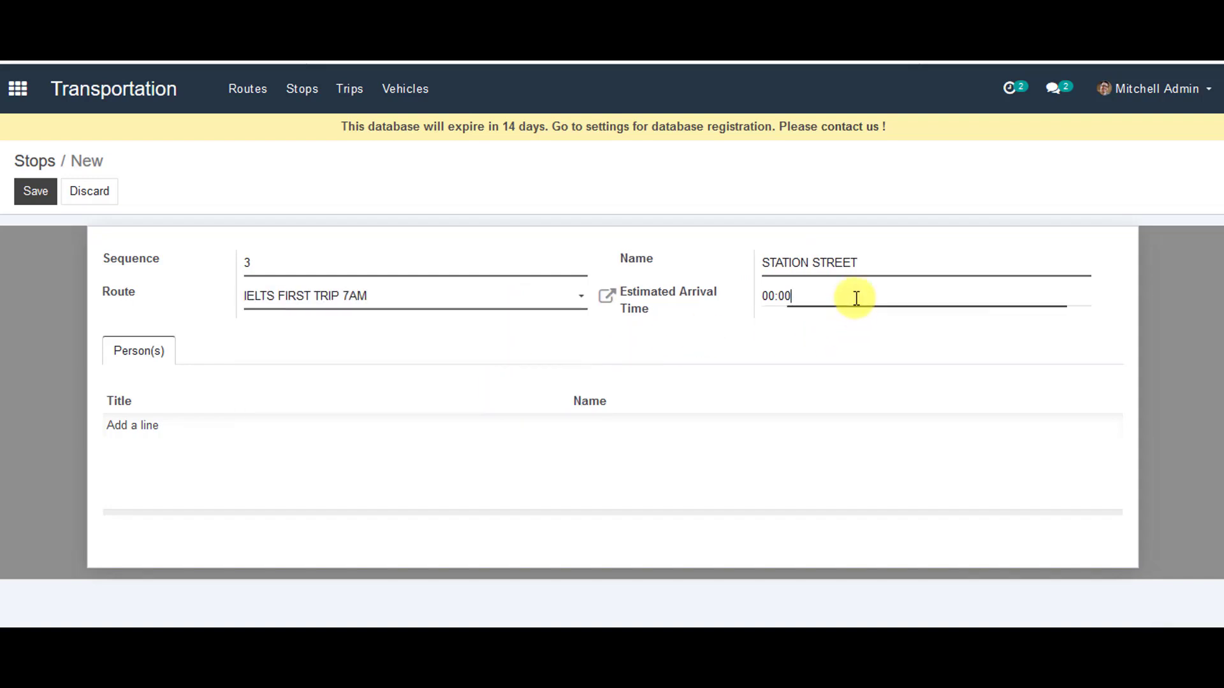
key("BackSpace")
key("BackSpace")
type("30")
left_click(28, 195)
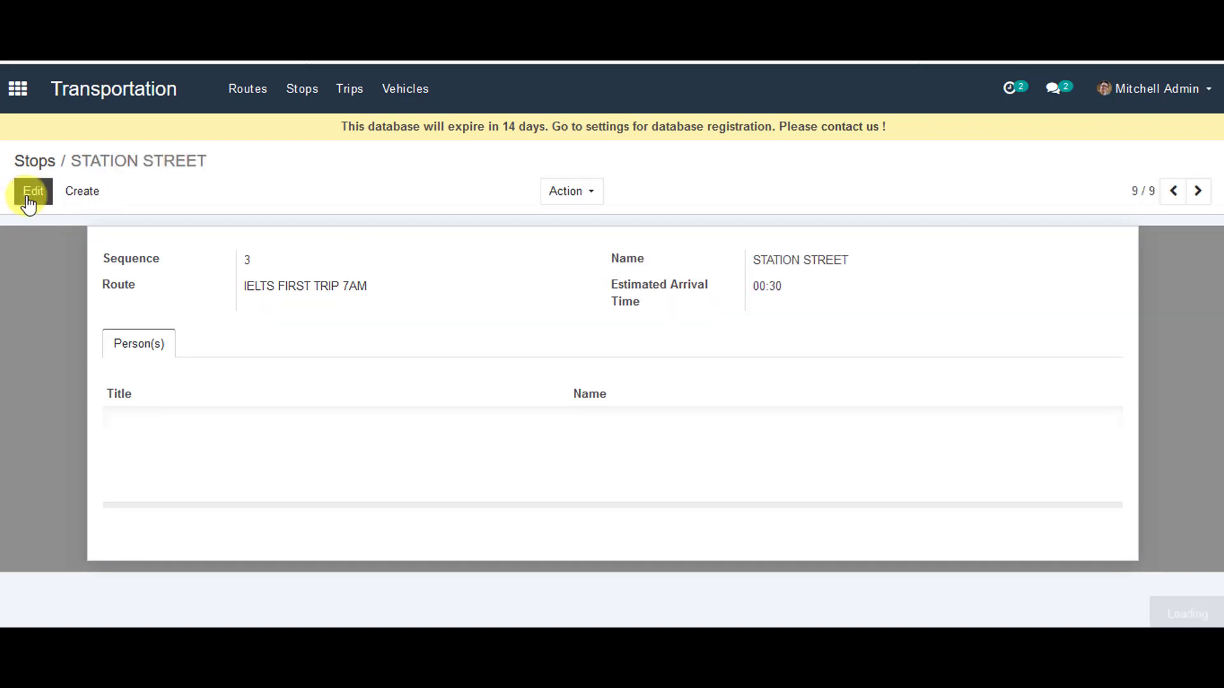
Start another stop with sequence 4 and the name ELIZABETH WAY
left_click(96, 192)
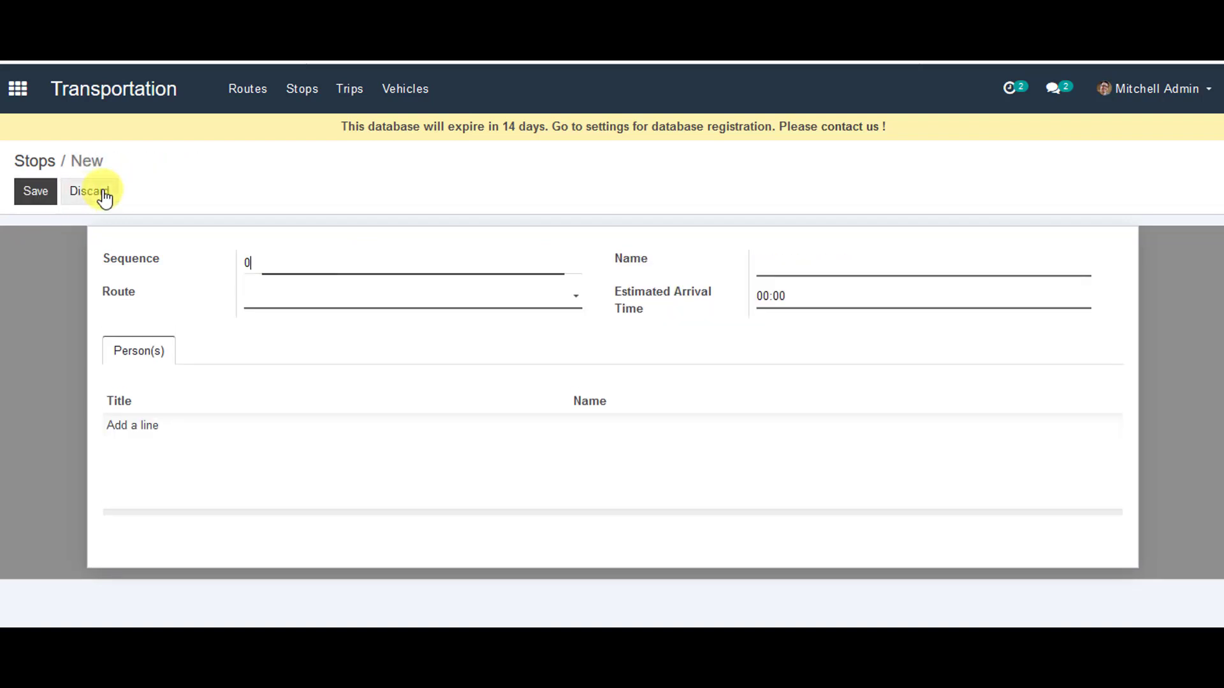
left_click(322, 268)
key("BackSpace")
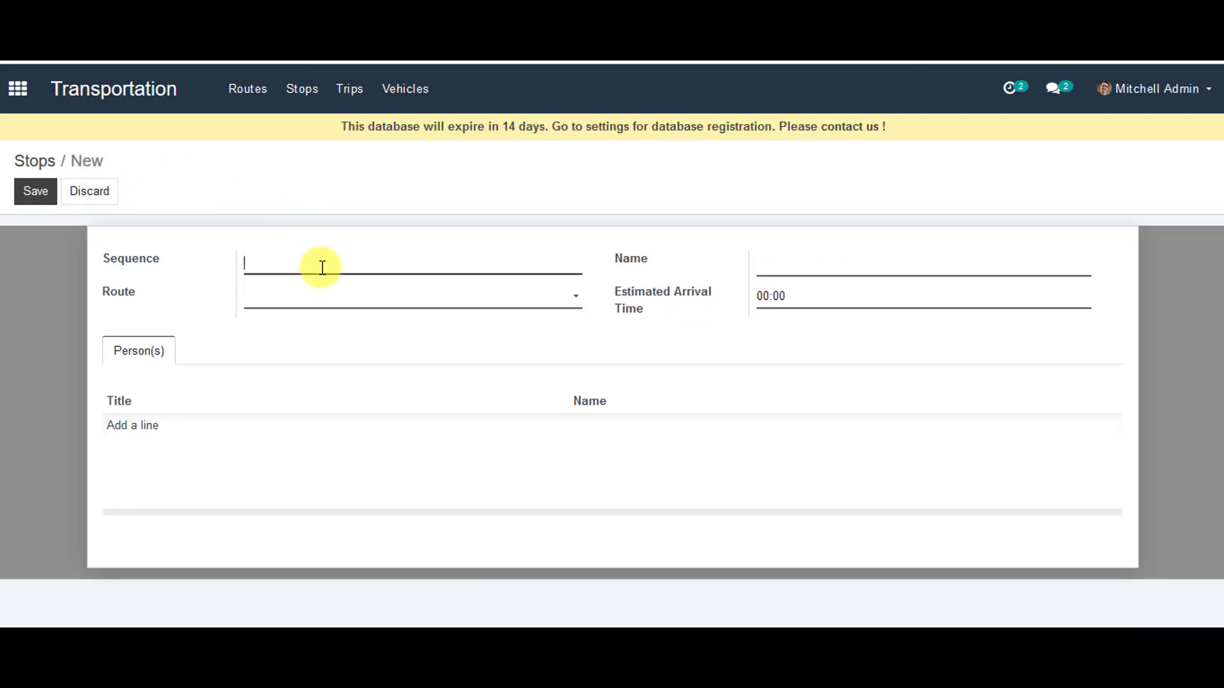
type("4")
left_click(852, 256)
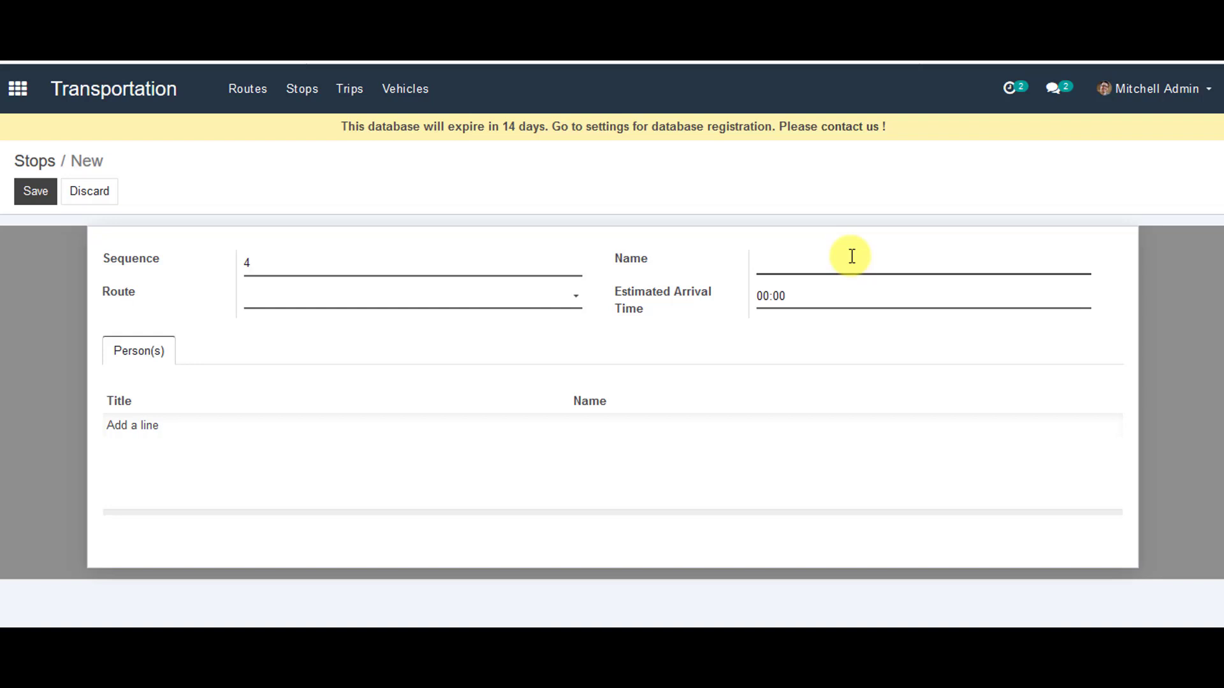
type("ELIZABETH WAY")
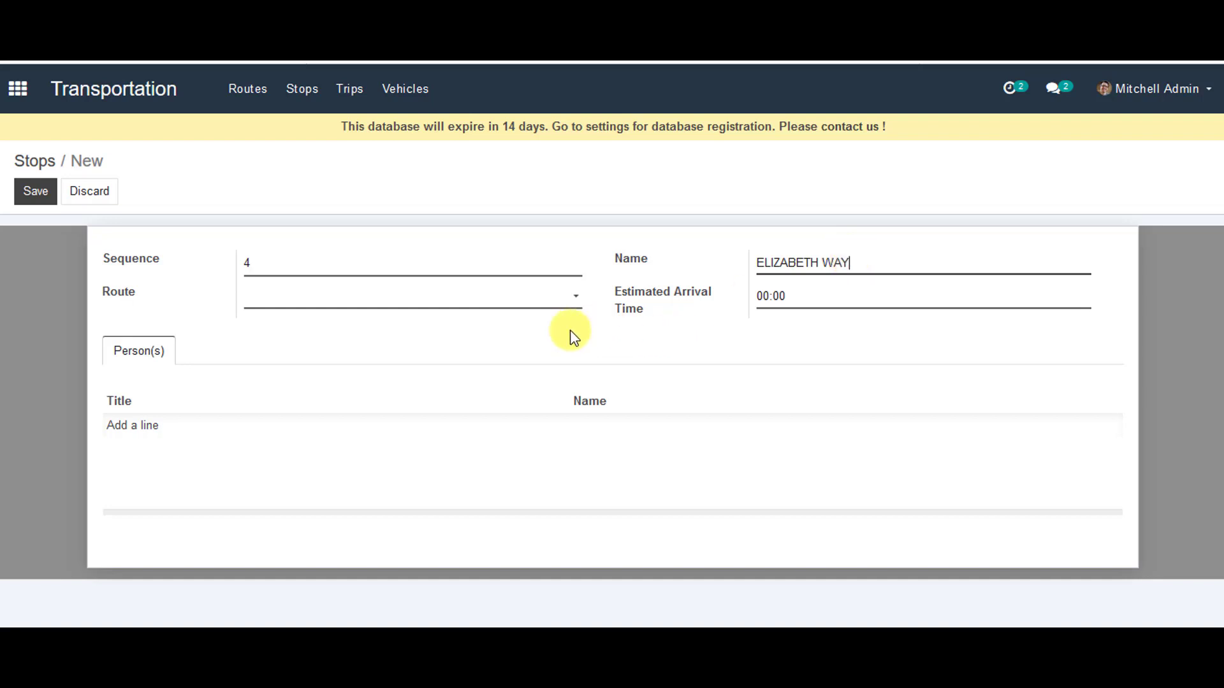
Assign the ELIZABETH WAY stop to route IELTS FIRST TRIP 7AM with estimated arrival time 00:40, and save it
left_click(539, 304)
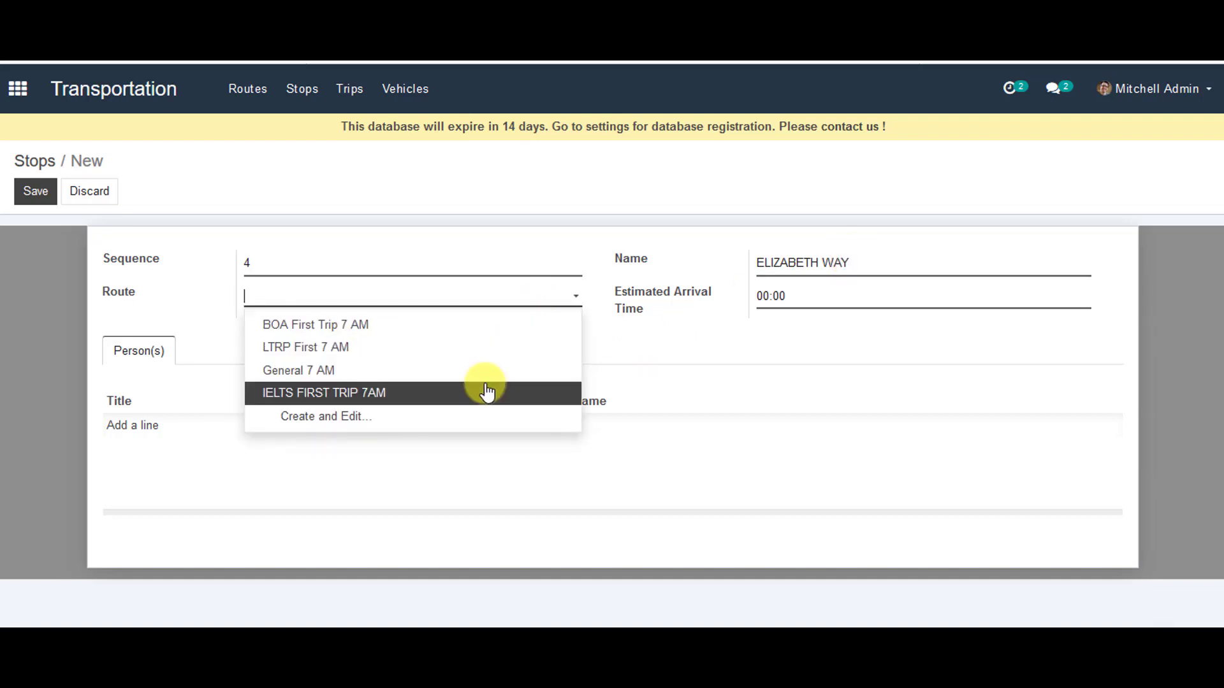
left_click(486, 392)
left_click(802, 299)
key("BackSpace")
key("BackSpace")
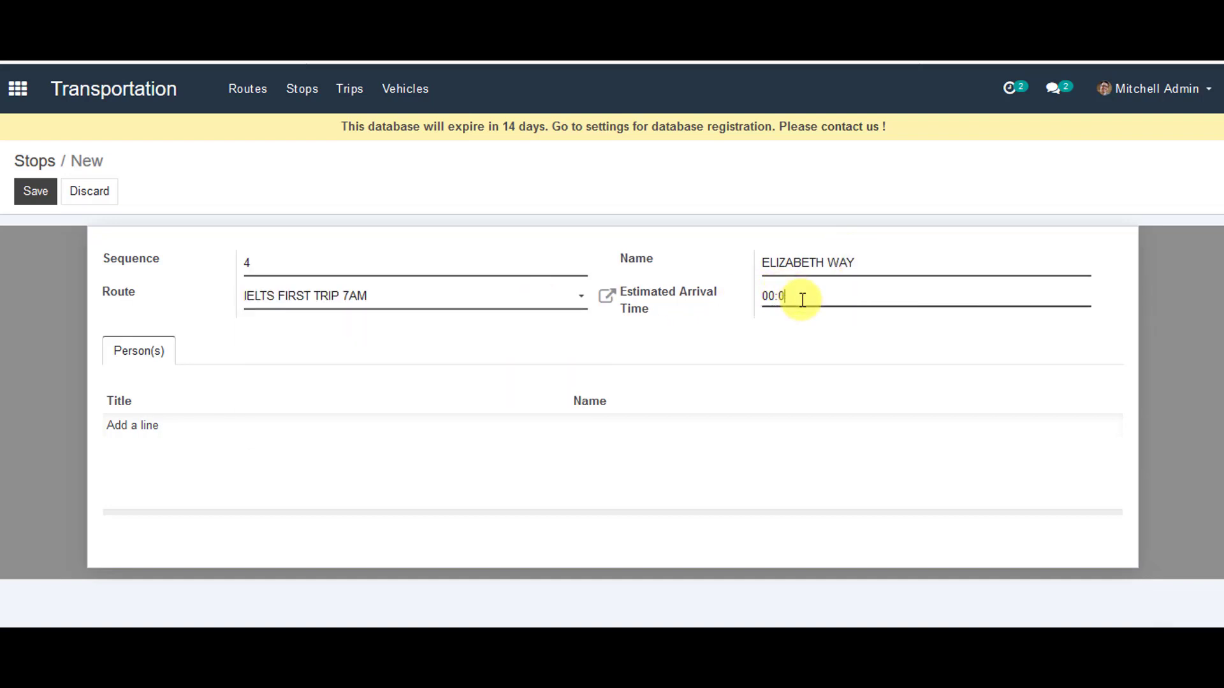
type("40")
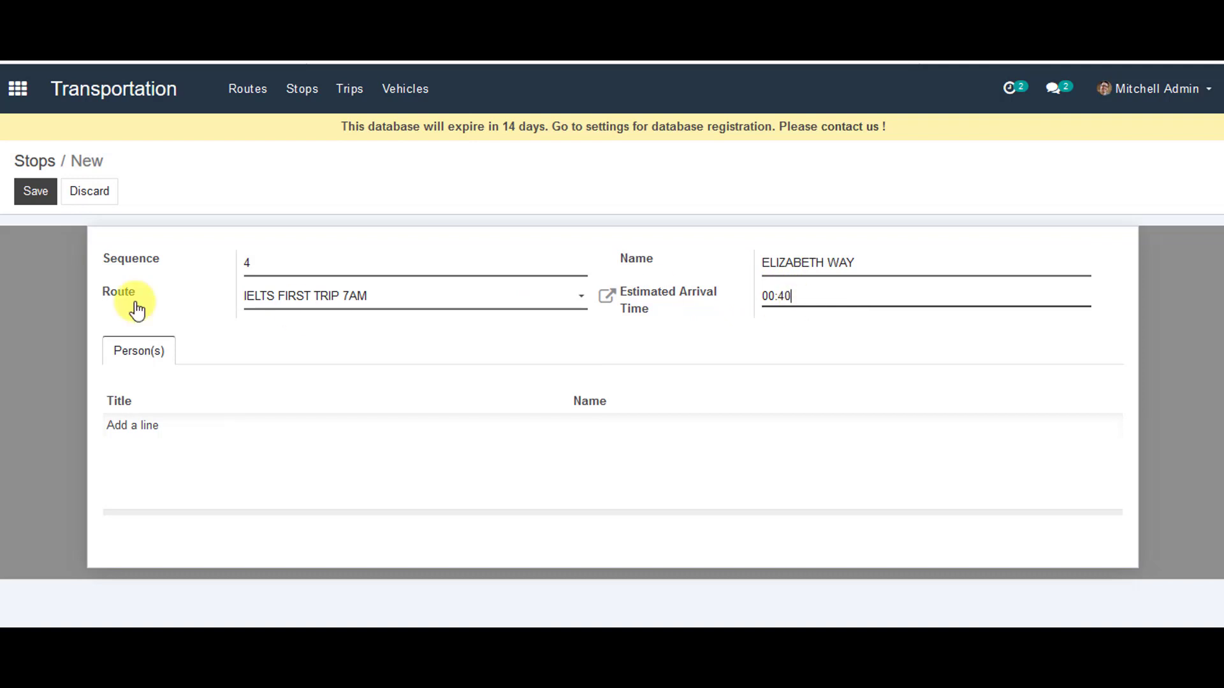
left_click(29, 195)
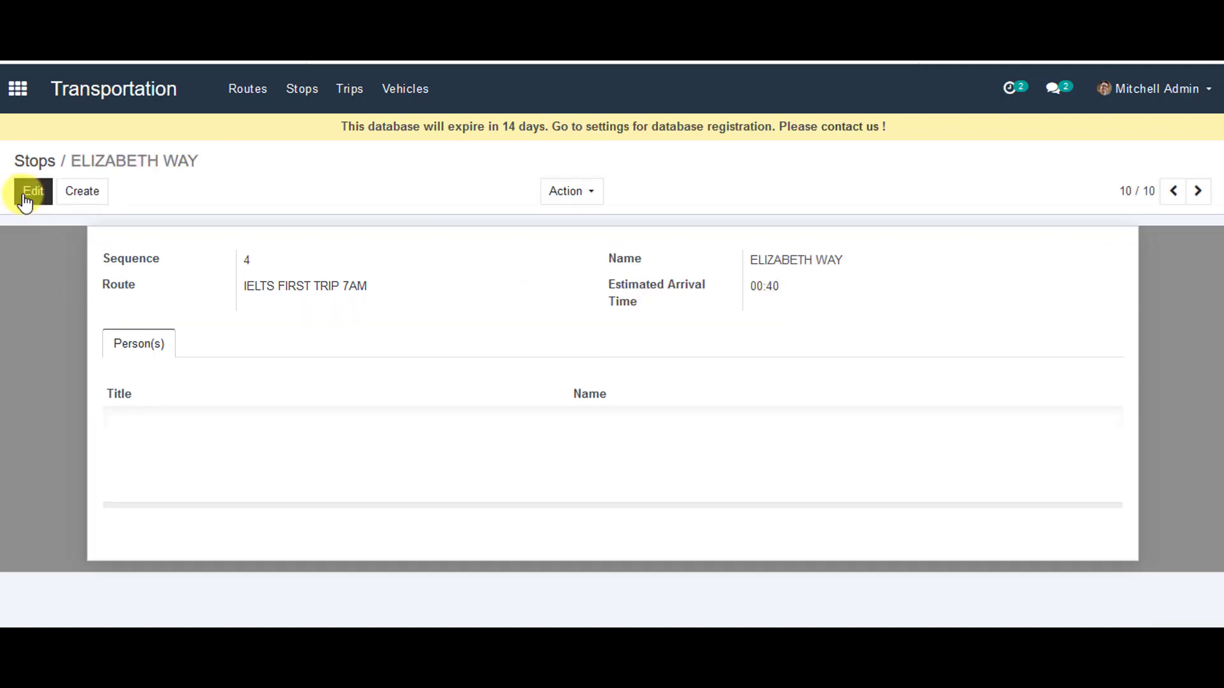
Start a further stop with sequence 5 and the name ARMADALE STREET
left_click(93, 194)
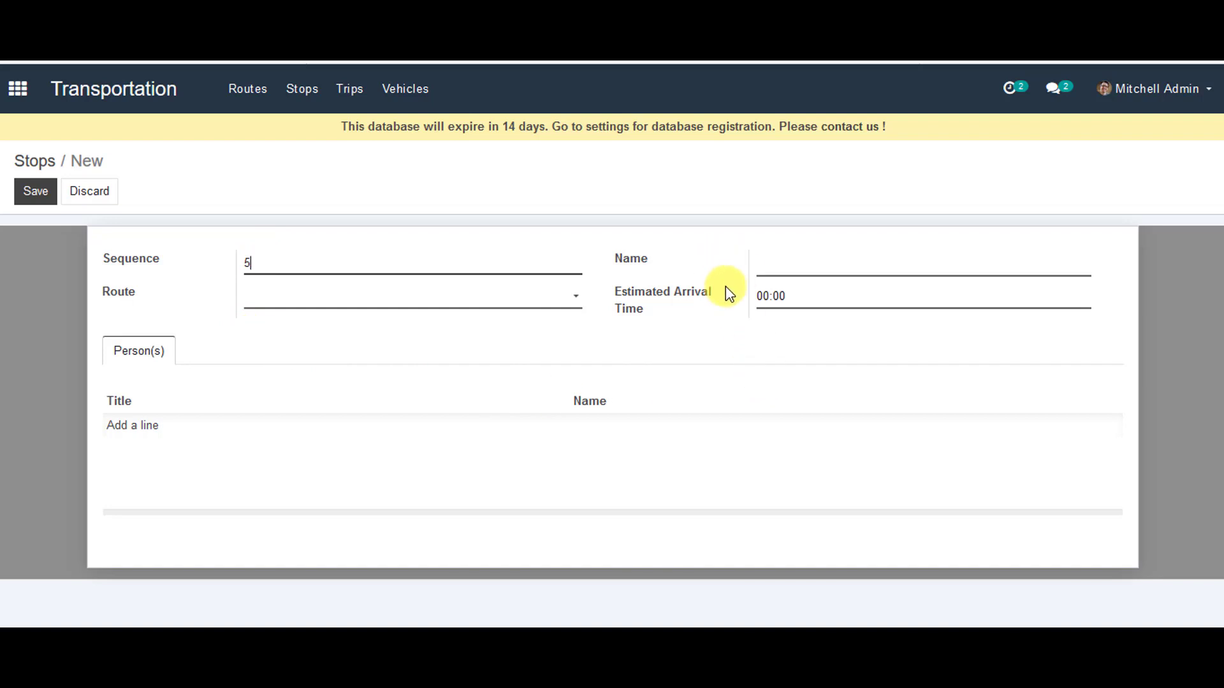
left_click(771, 268)
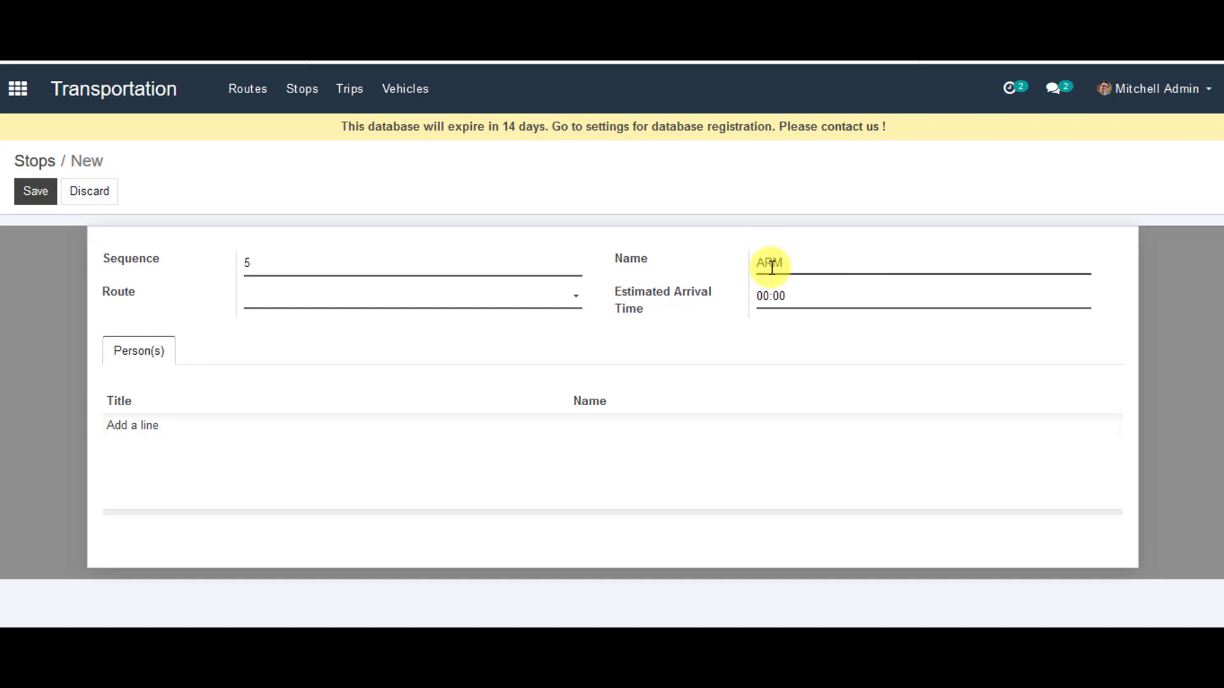
type("ARMADALE STREET")
Assign the ARMADALE STREET stop to route IELTS FIRST TRIP 7AM with estimated arrival time 00:50, and save it
left_click(574, 303)
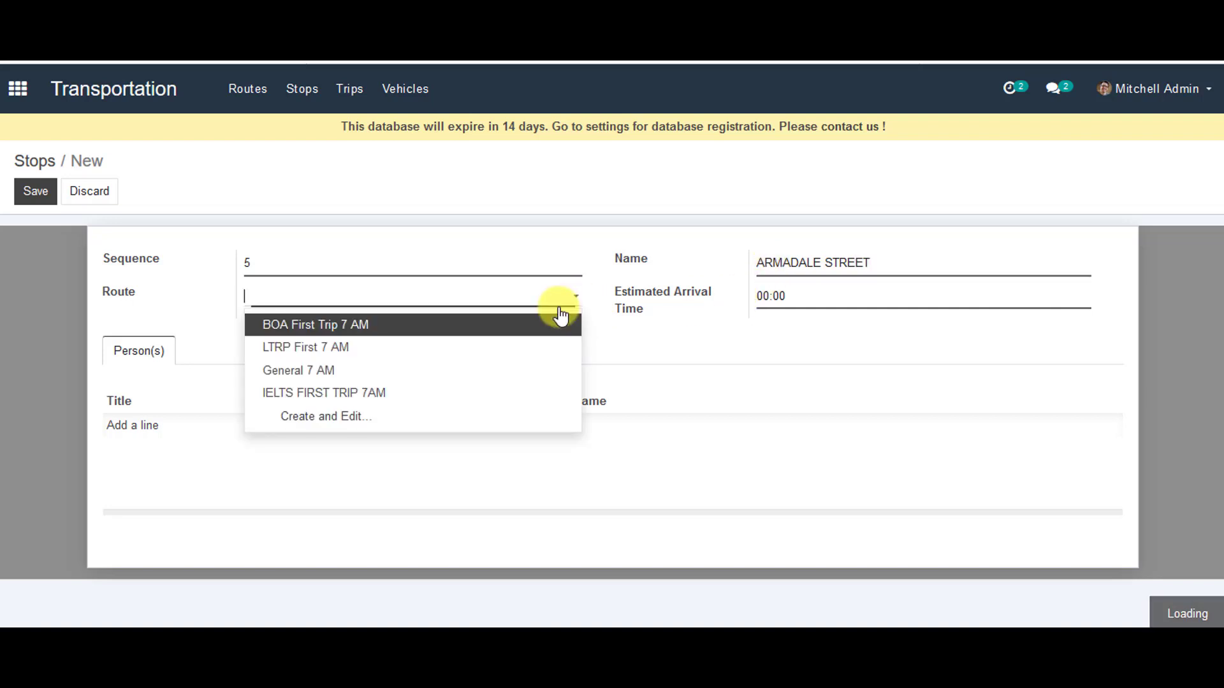
left_click(459, 394)
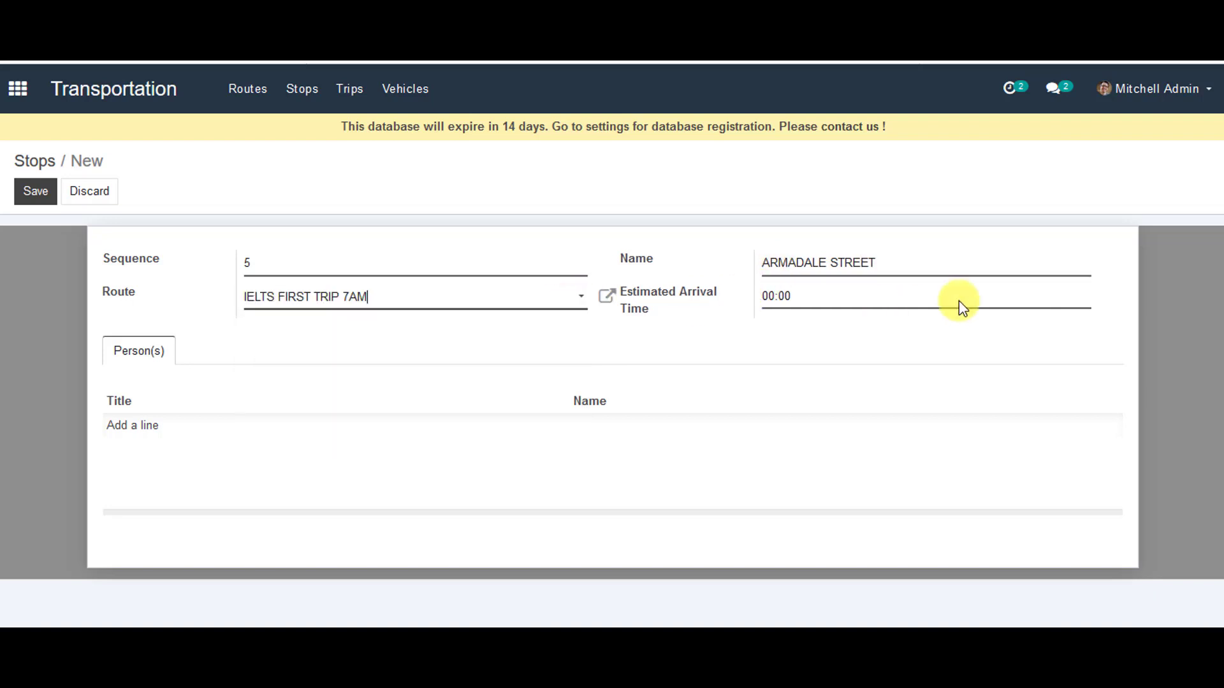
left_click(837, 291)
key("BackSpace")
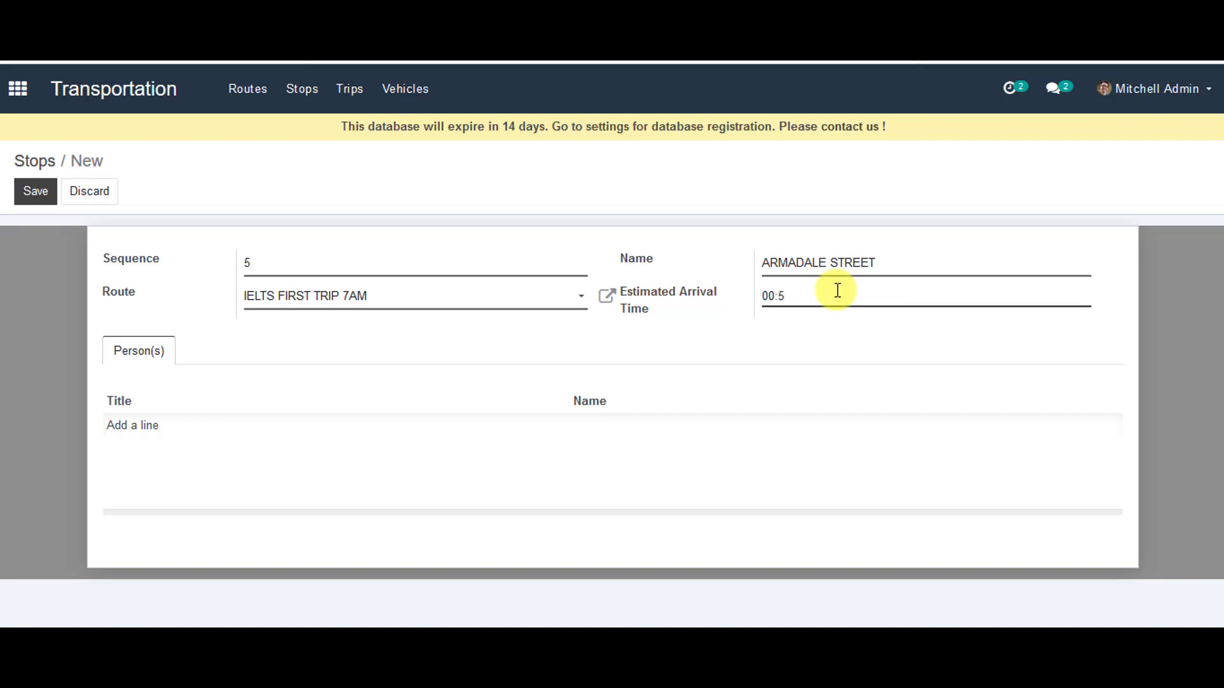
left_click(33, 192)
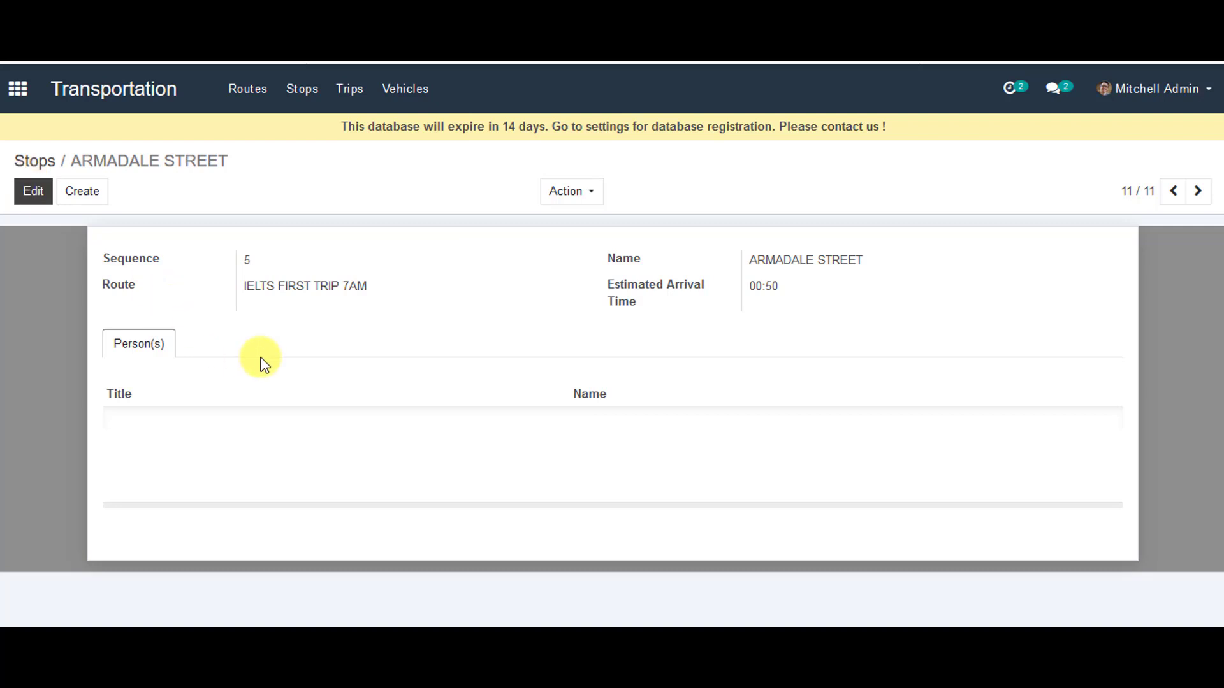
Start a new trip record for route IELTS FIRST TRIP 7AM with the route type Pickup
left_click(355, 89)
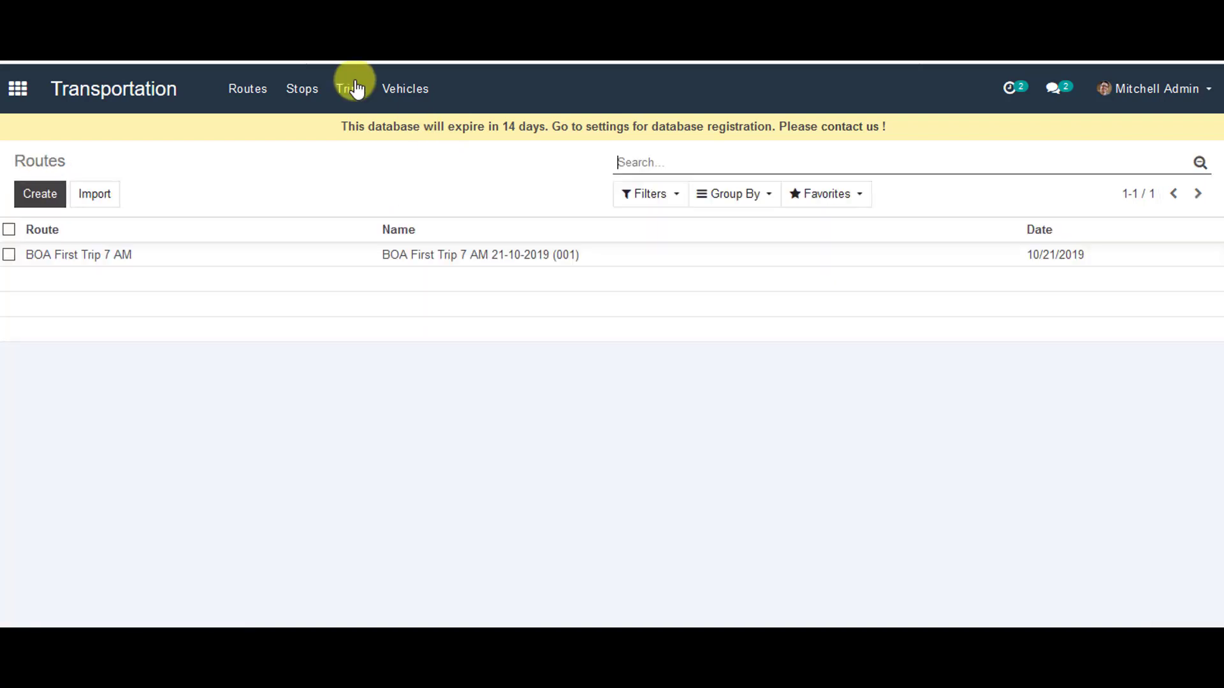
left_click(35, 194)
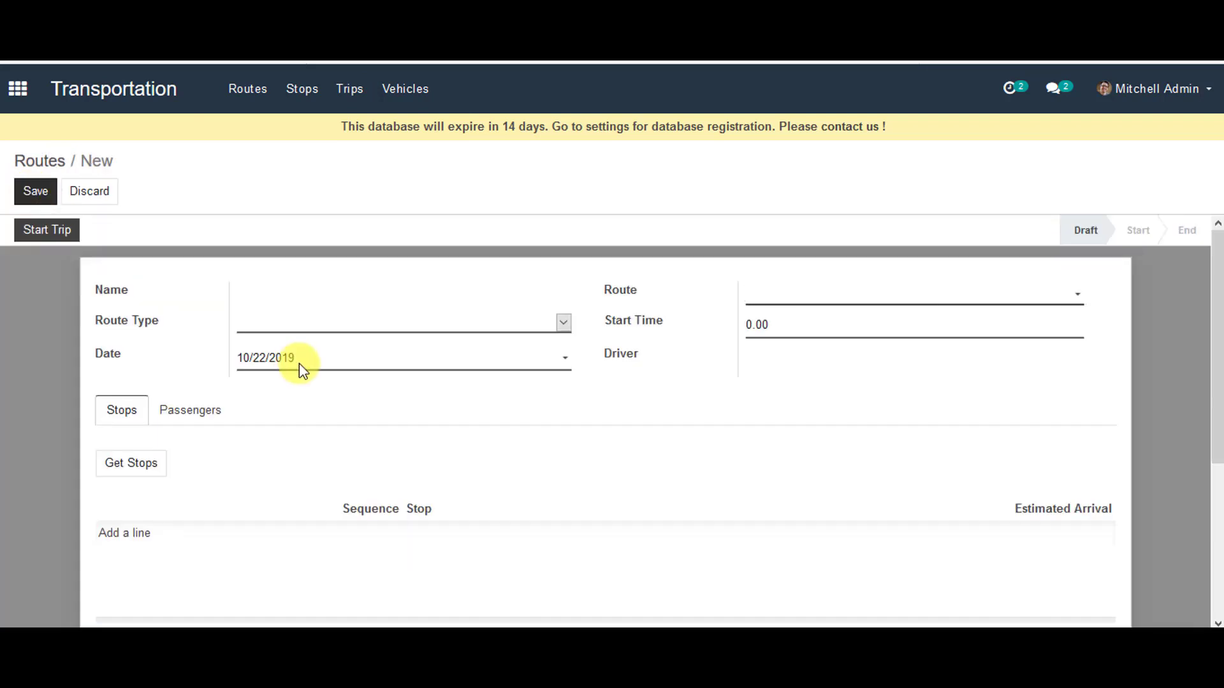
left_click(818, 297)
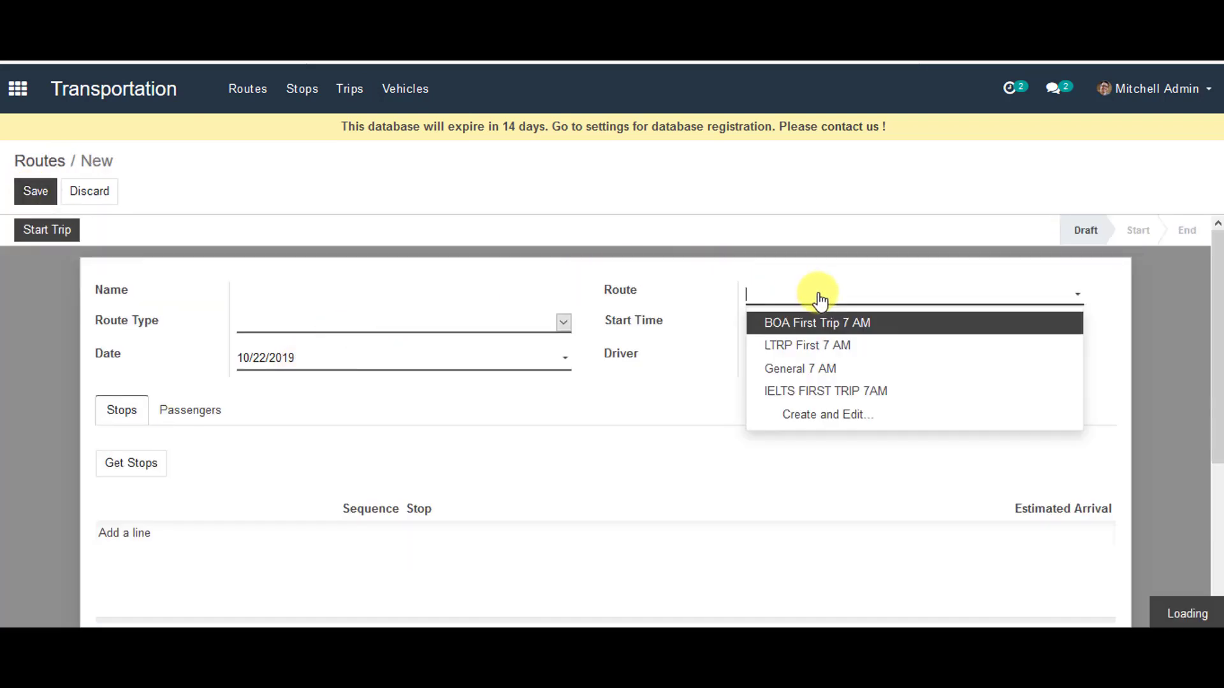
left_click(806, 391)
left_click(323, 329)
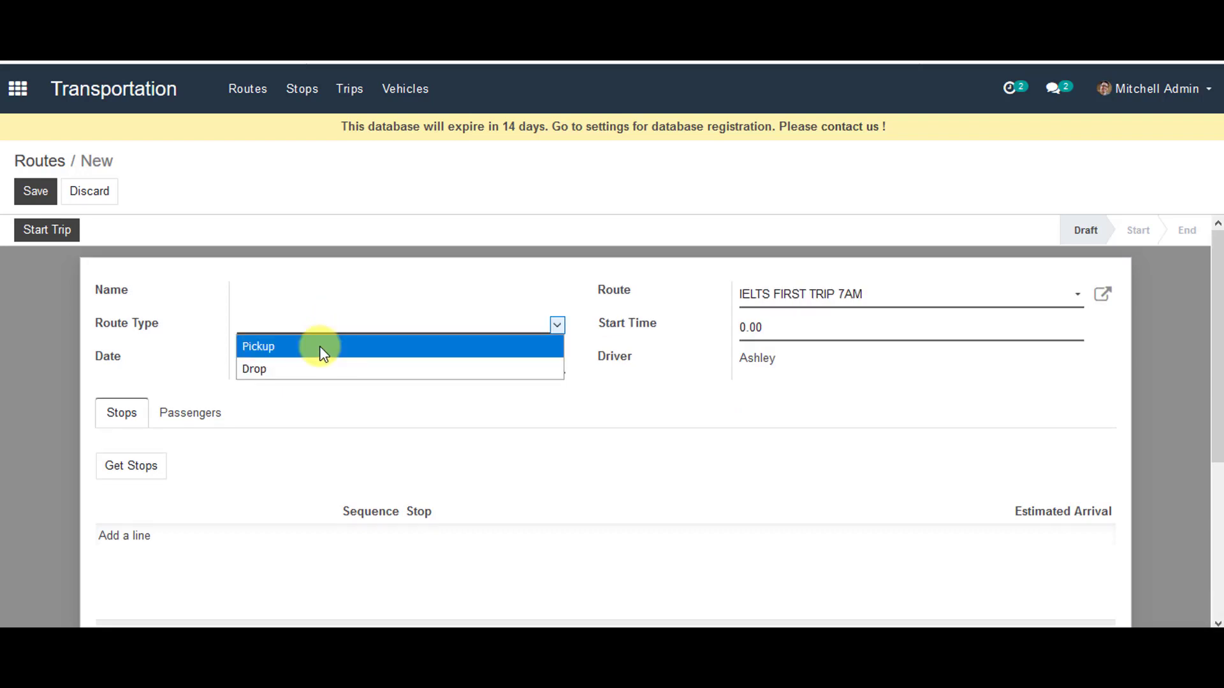
left_click(323, 348)
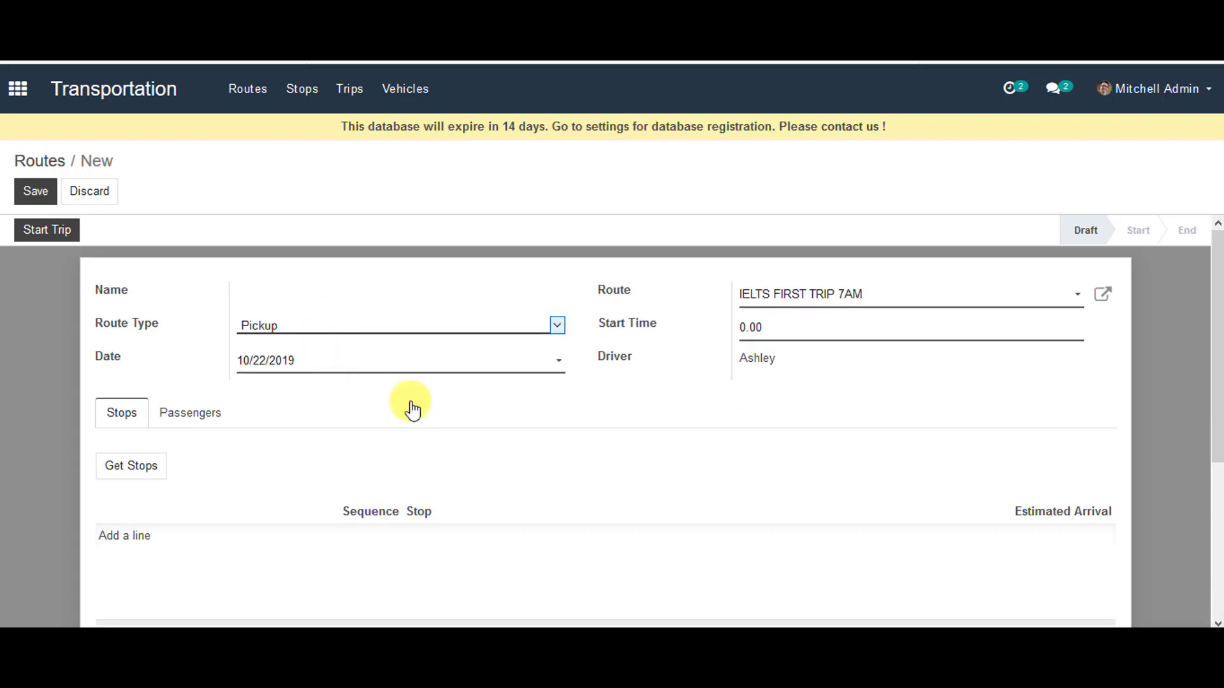
Set the trip's start time to 7.00 and save the trip
left_click(749, 330)
key("Delete")
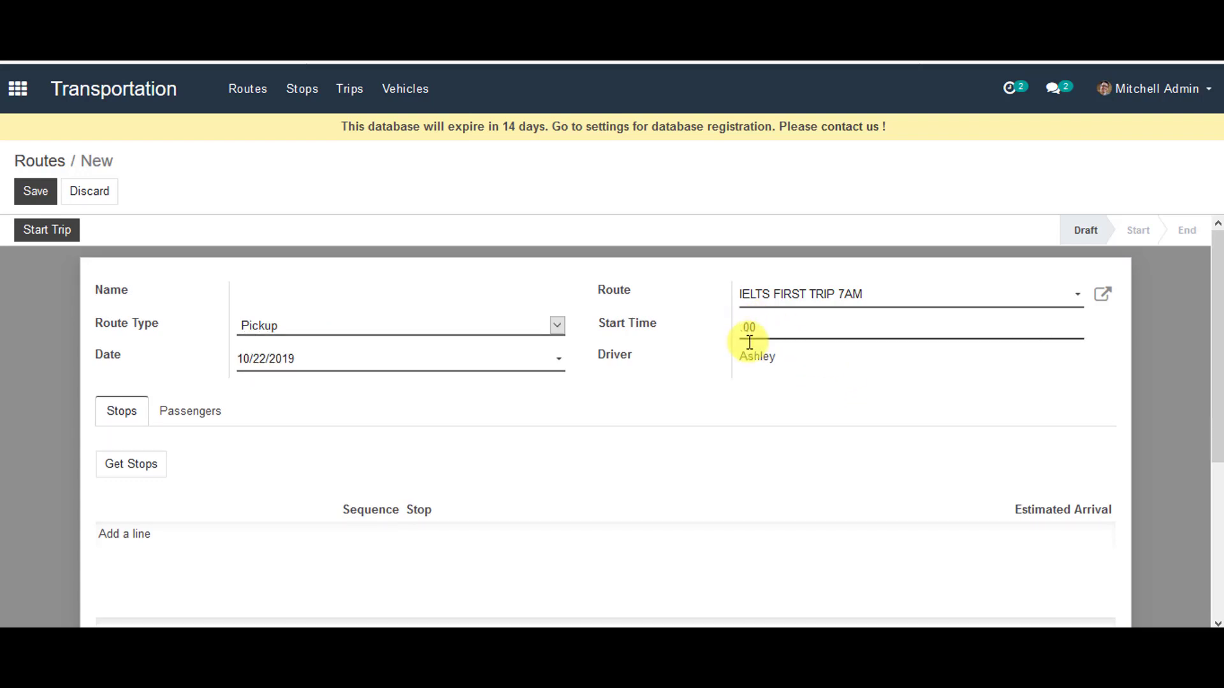
type("7")
left_click(35, 191)
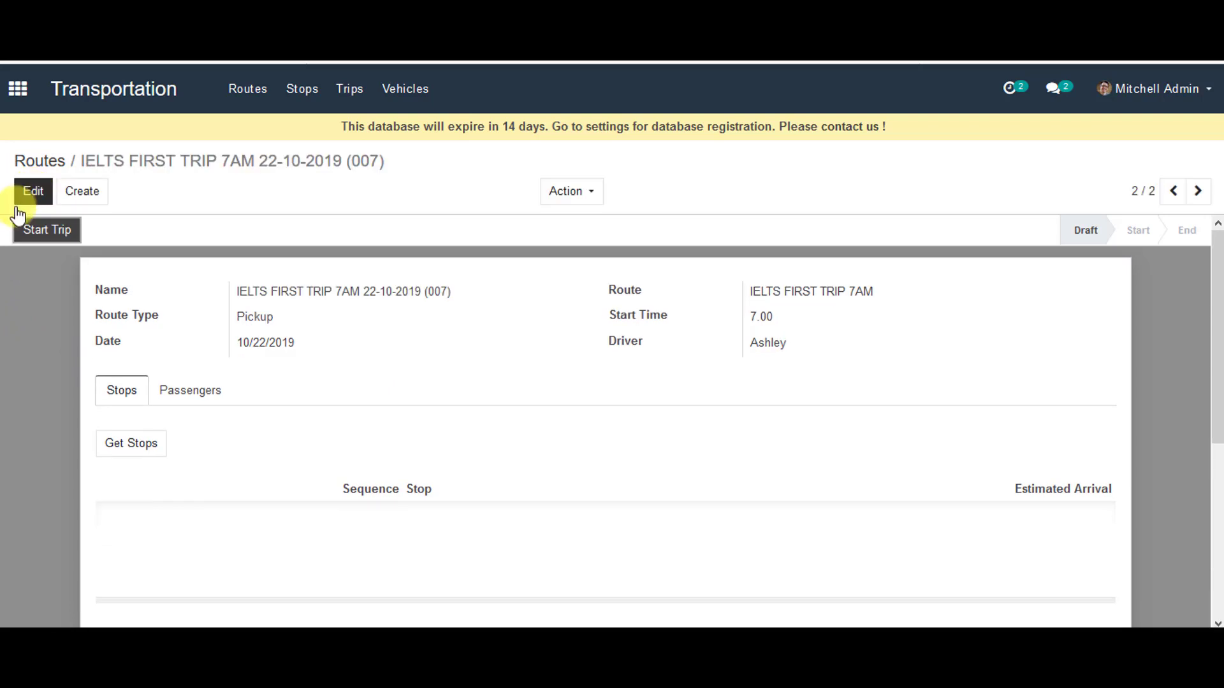
Load the route's stops into the saved pickup trip and start the trip
left_click(142, 445)
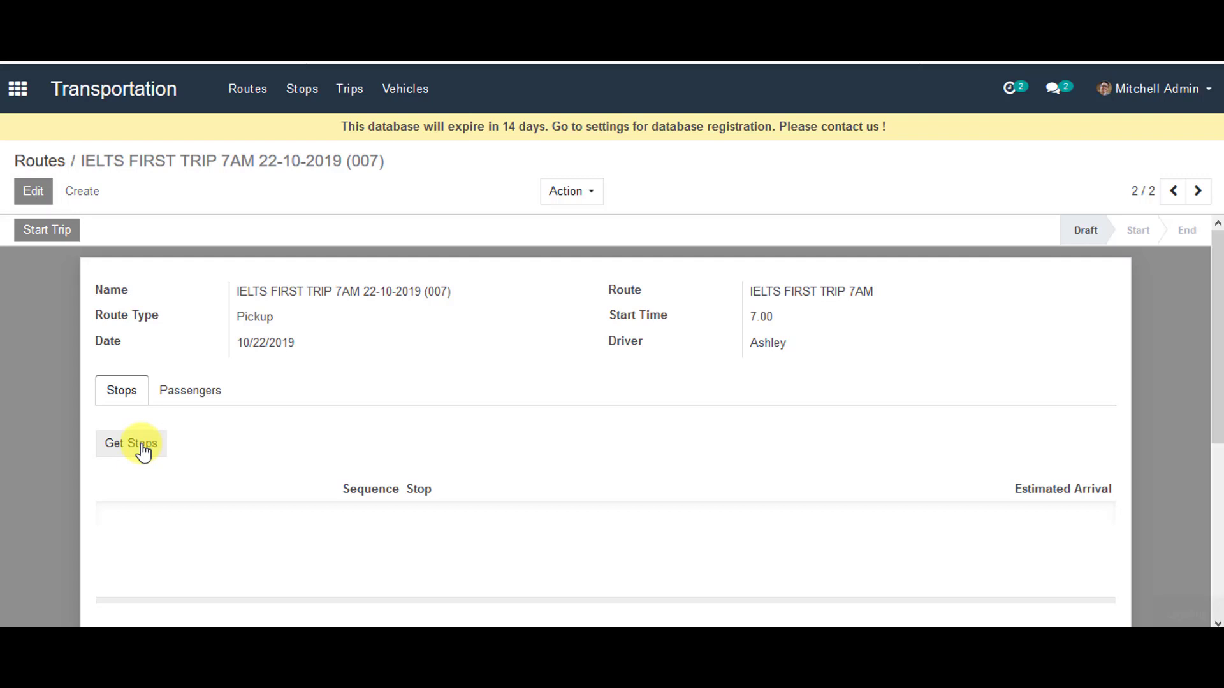
scroll(501, 443, "down", 3)
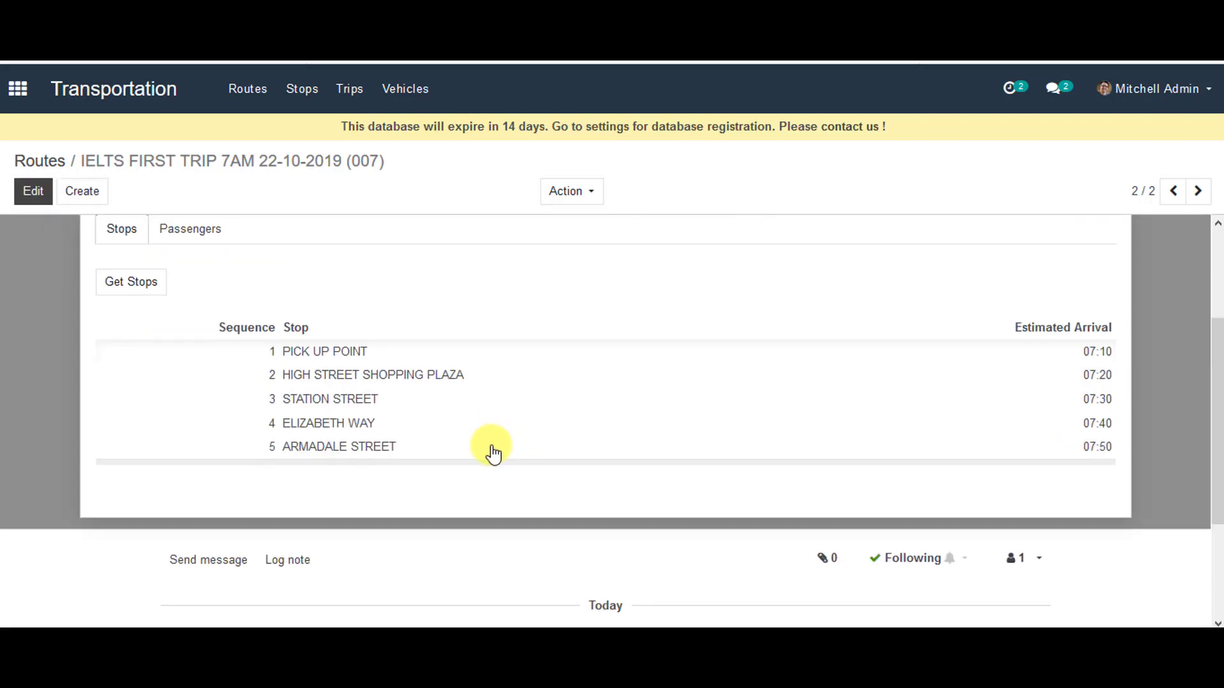
scroll(107, 421, "up", 3)
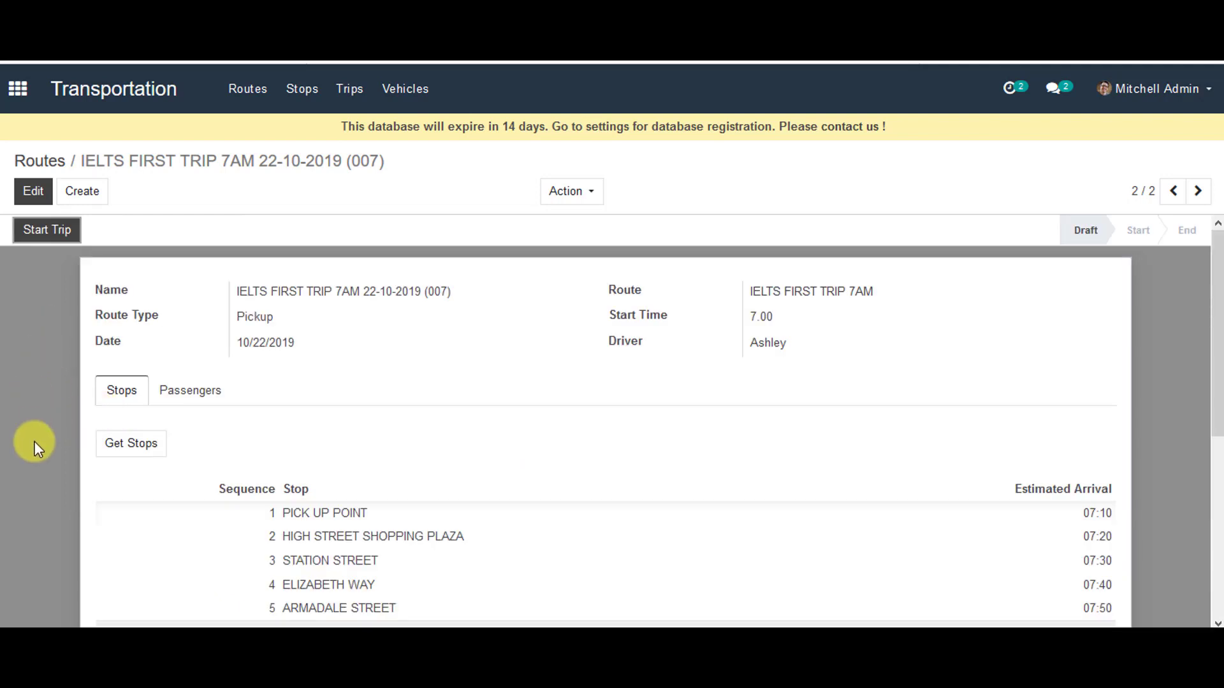
left_click(44, 238)
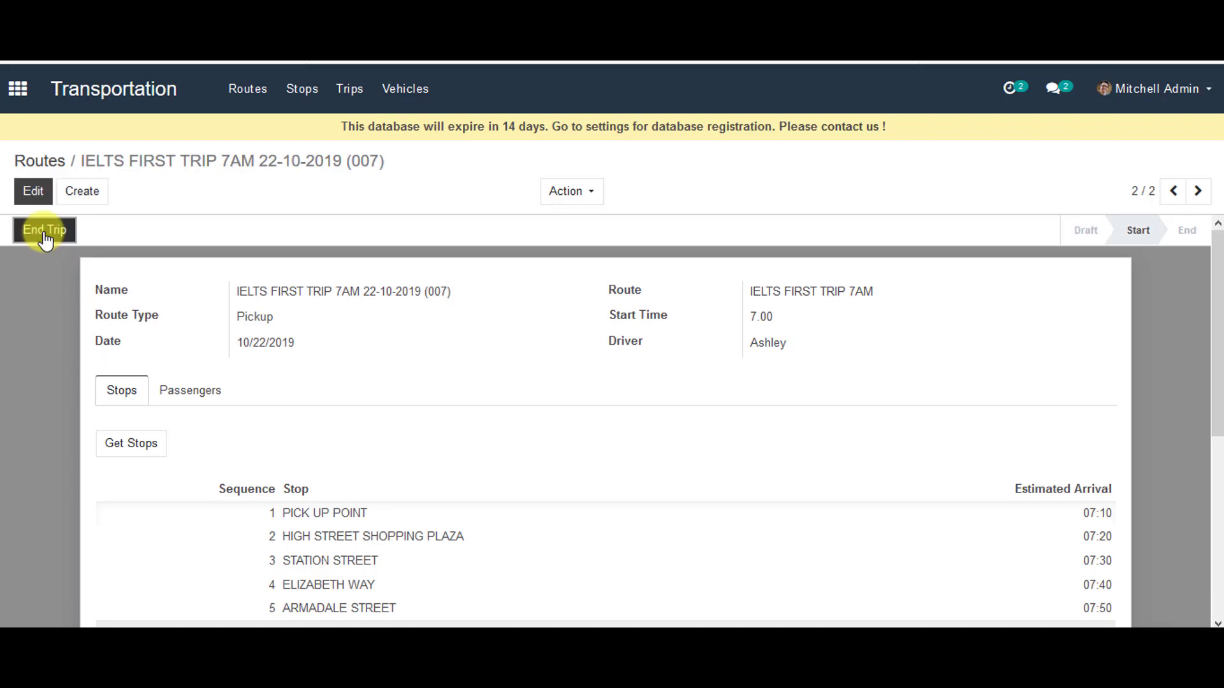
Add the fourth suggested contact as a trip passenger, marked present with the stop STATION STREET, and save the trip
left_click(217, 400)
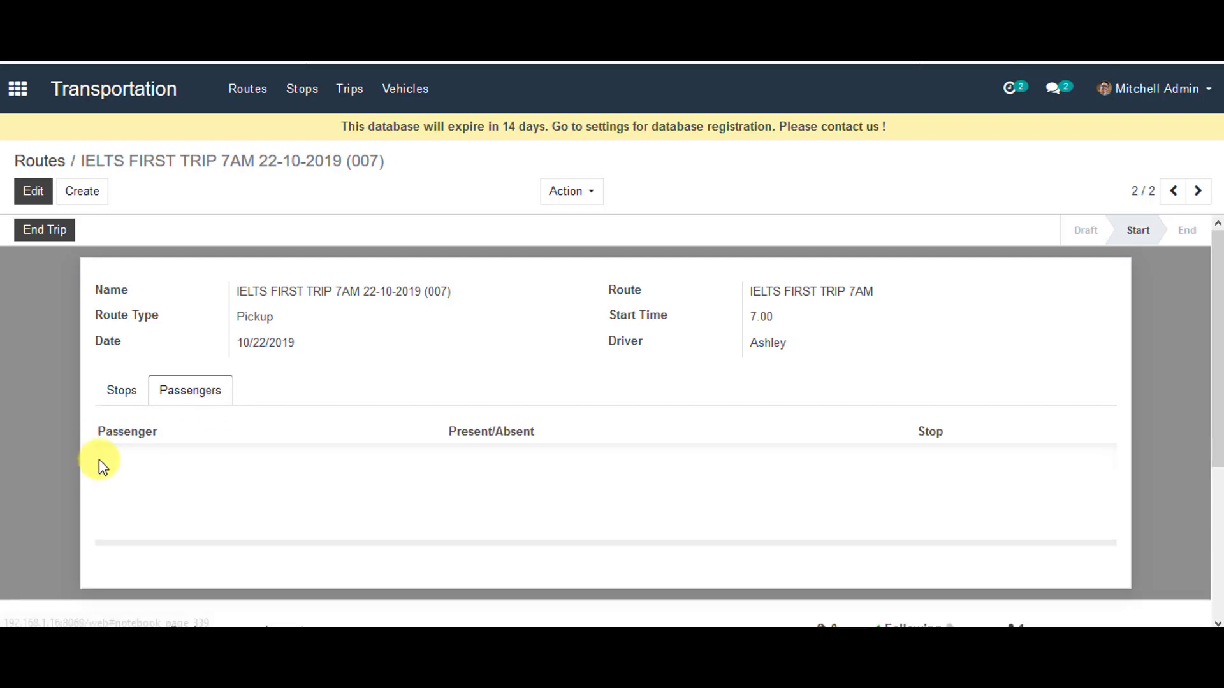
left_click(33, 192)
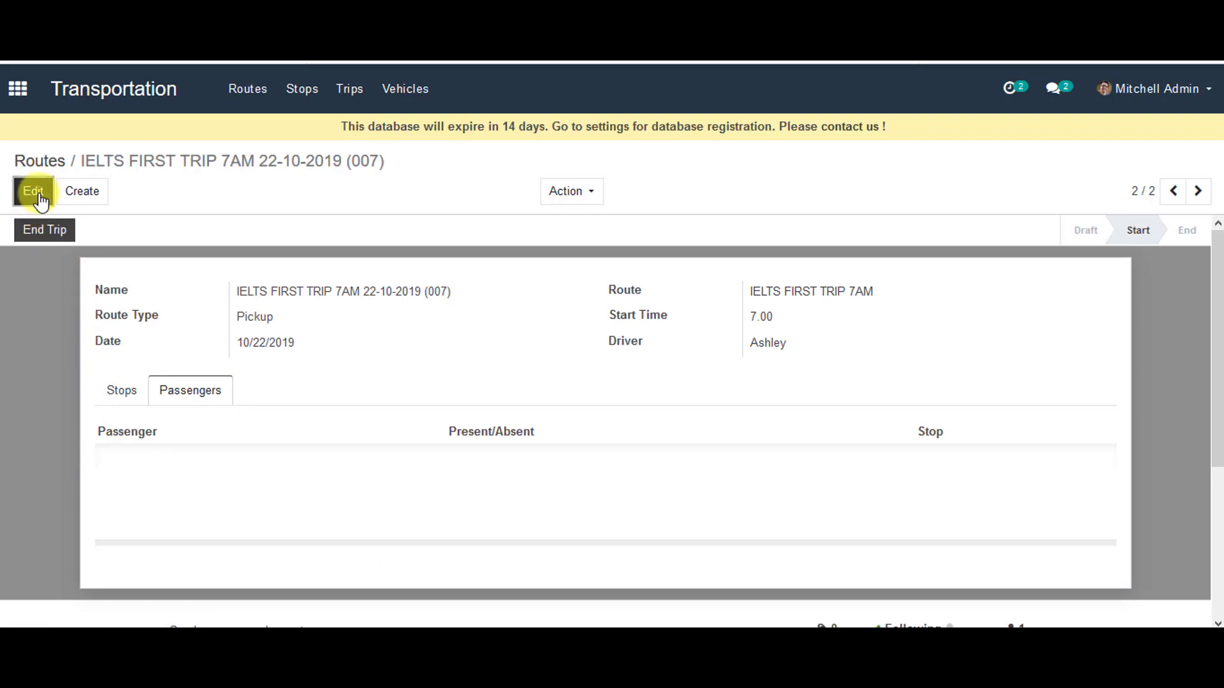
left_click(136, 480)
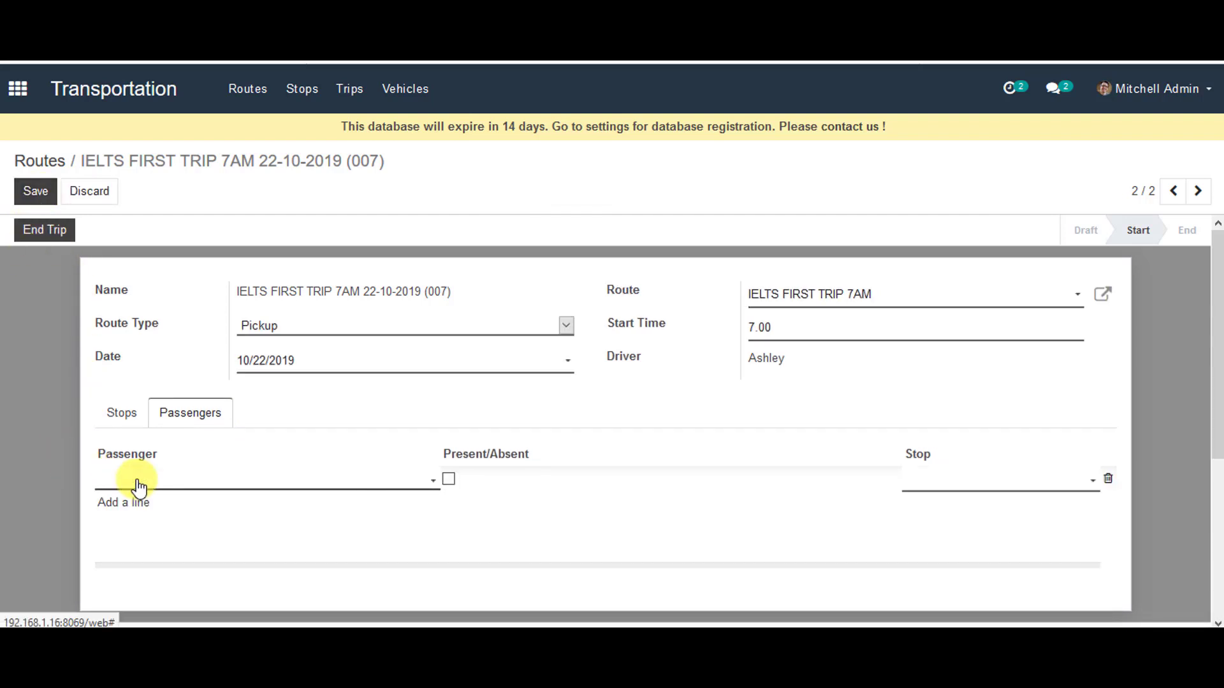
left_click(431, 483)
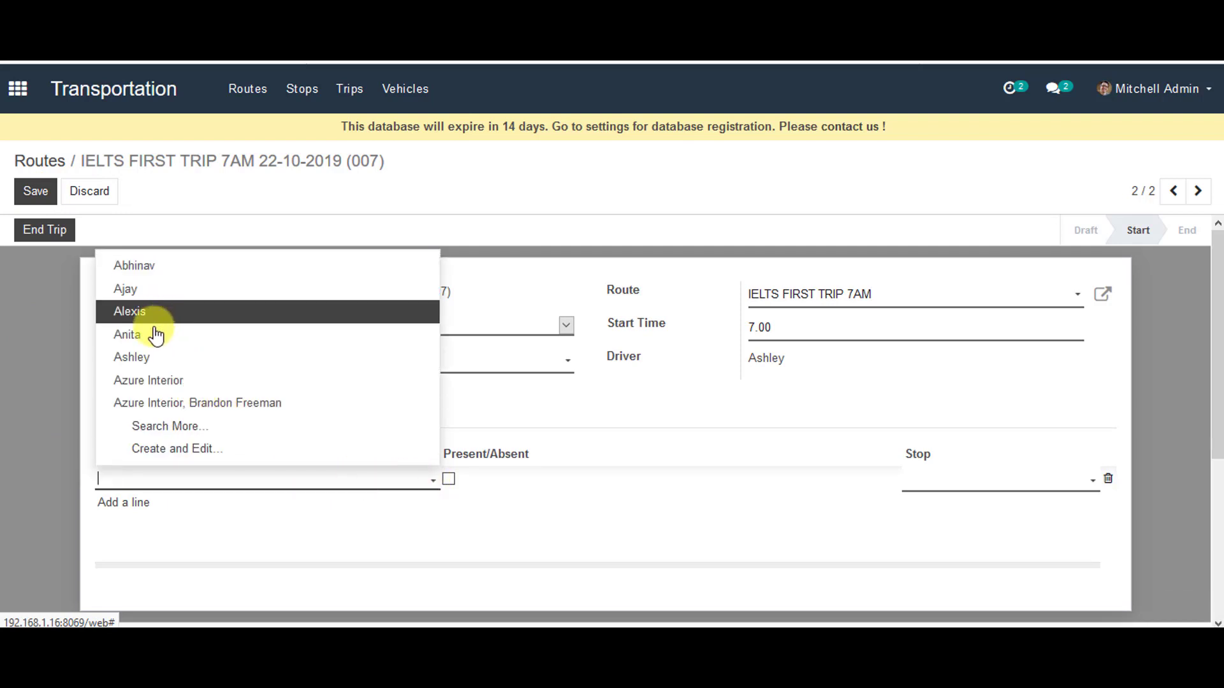
left_click(155, 336)
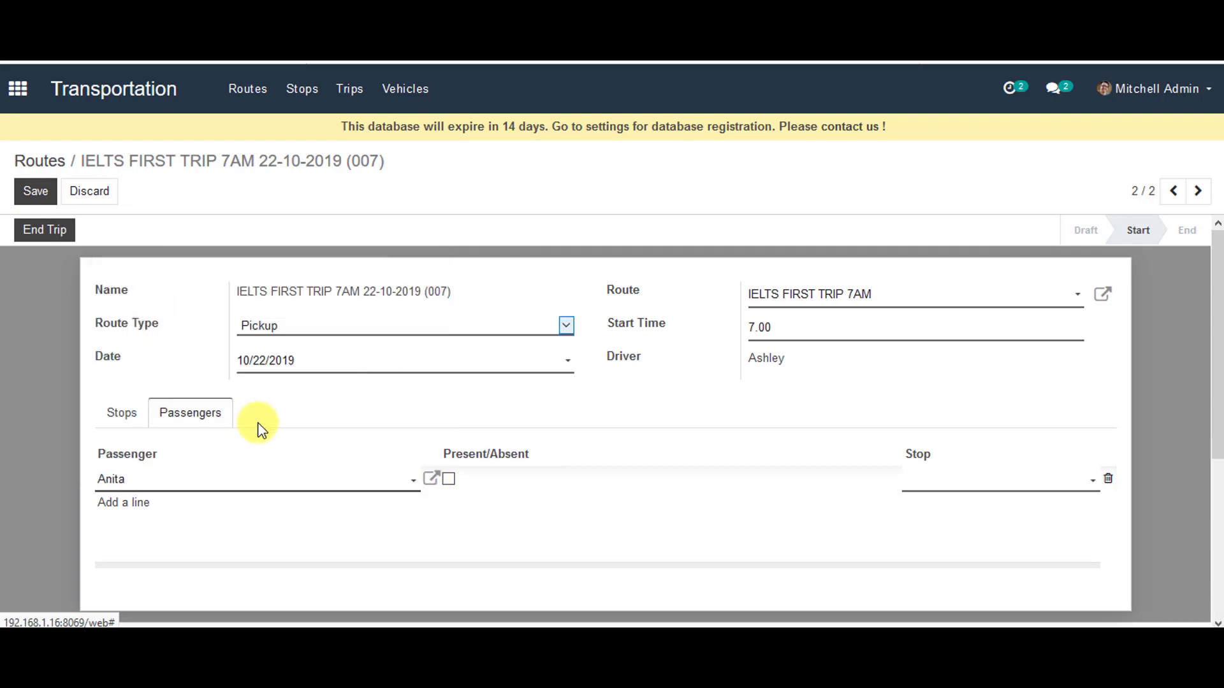
left_click(449, 482)
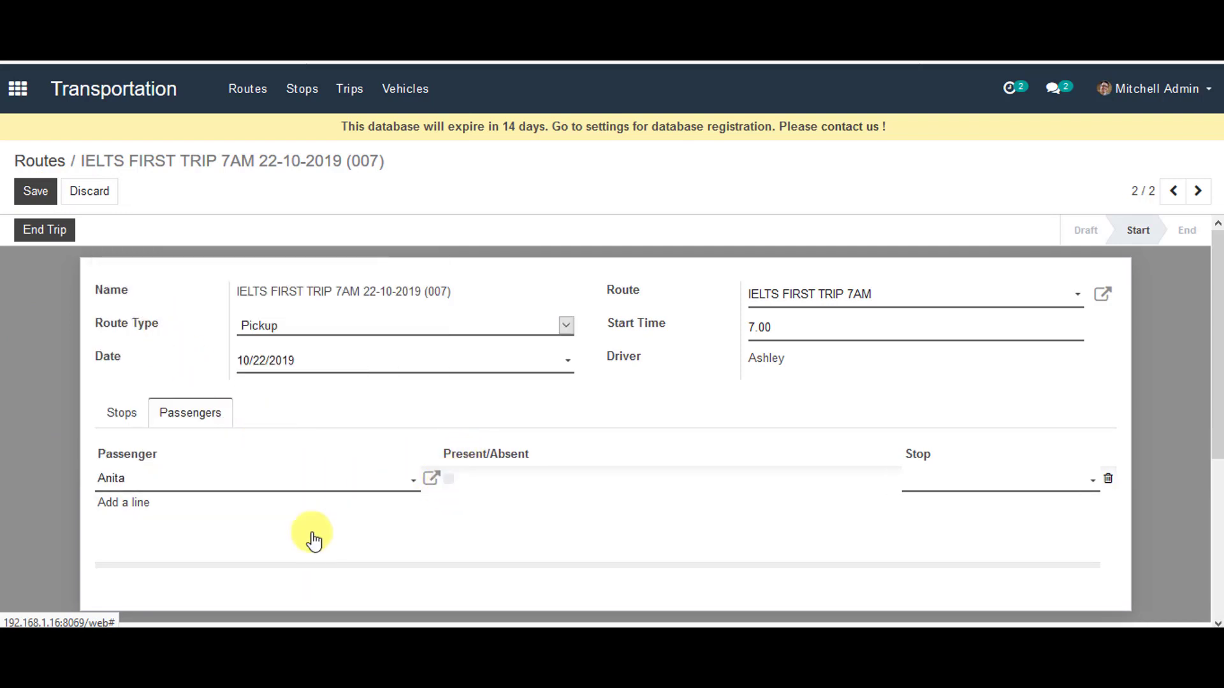
left_click(1076, 488)
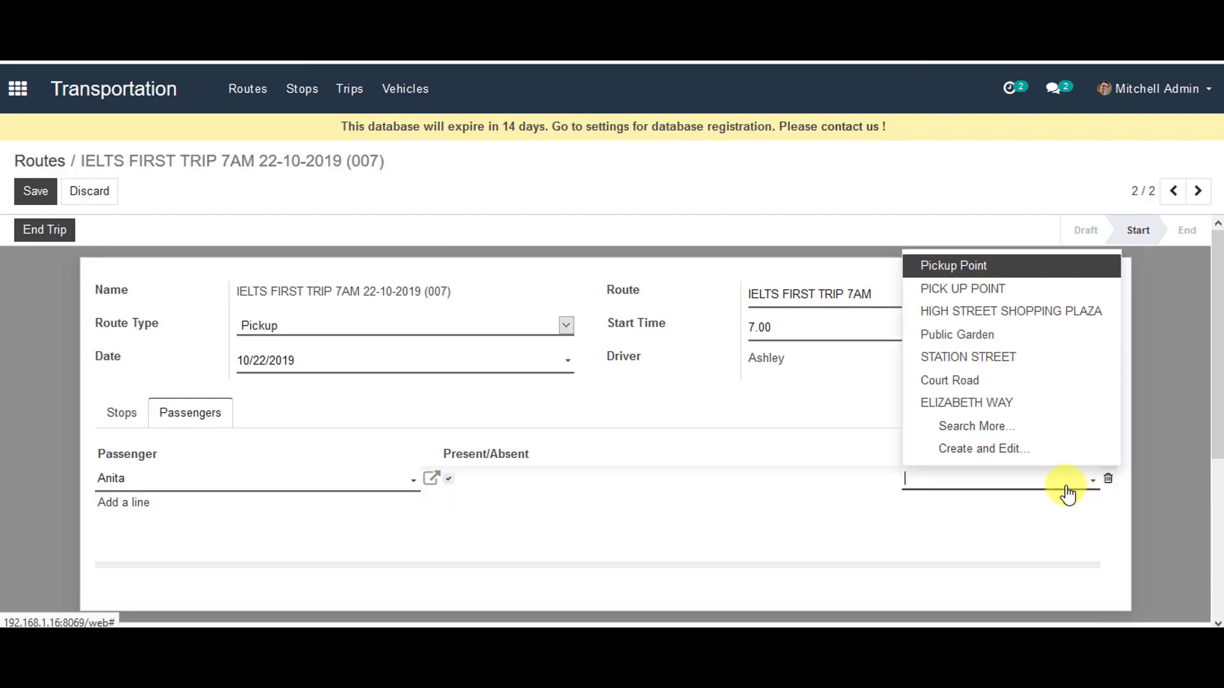
left_click(975, 358)
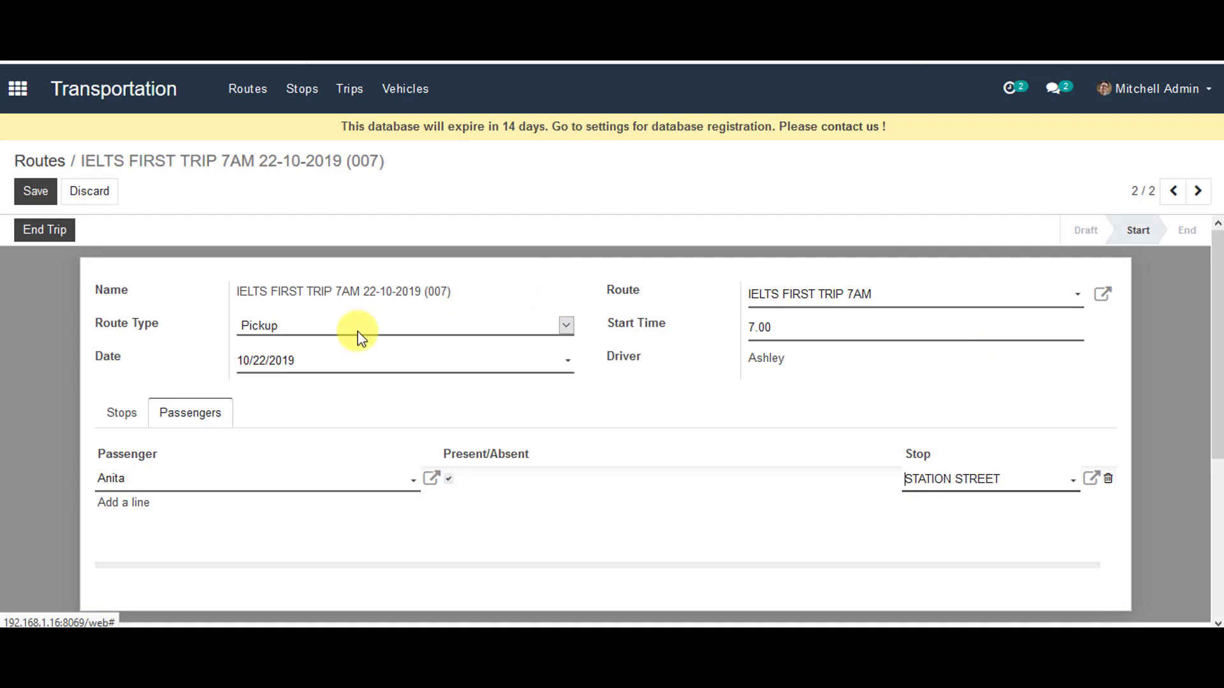
left_click(44, 191)
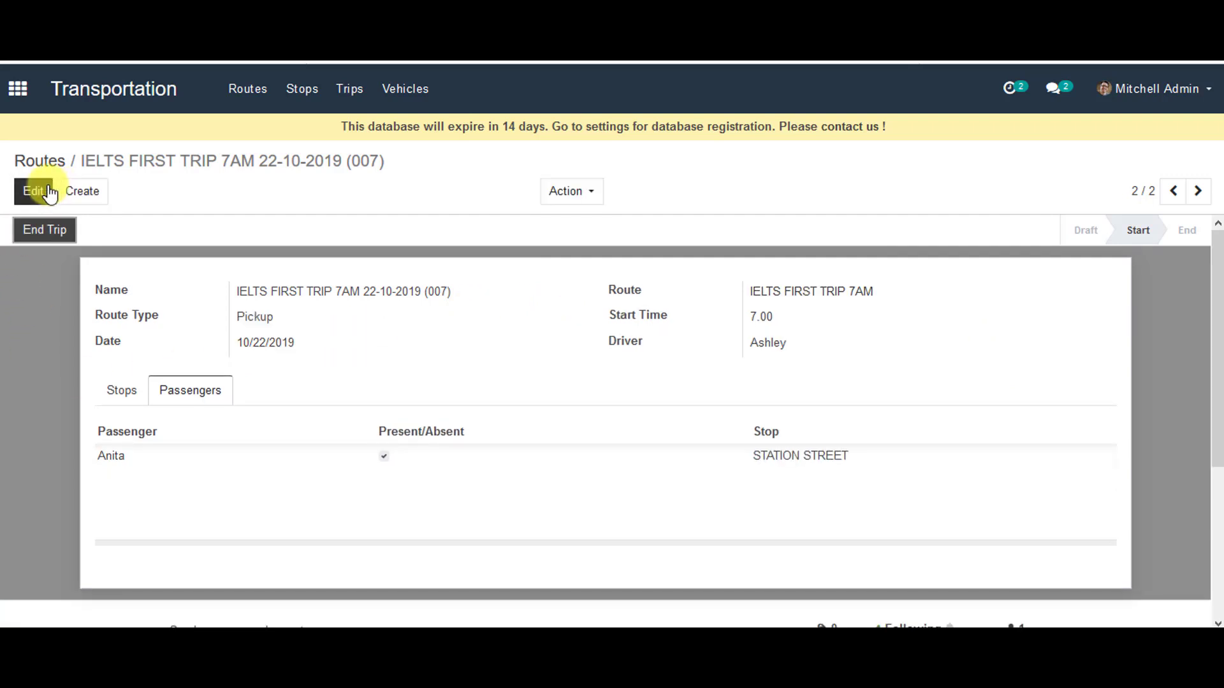
Add the first suggested contact as another passenger, marked present with the stop HIGH STREET SHOPPING PLAZA, then save and end the trip
left_click(49, 192)
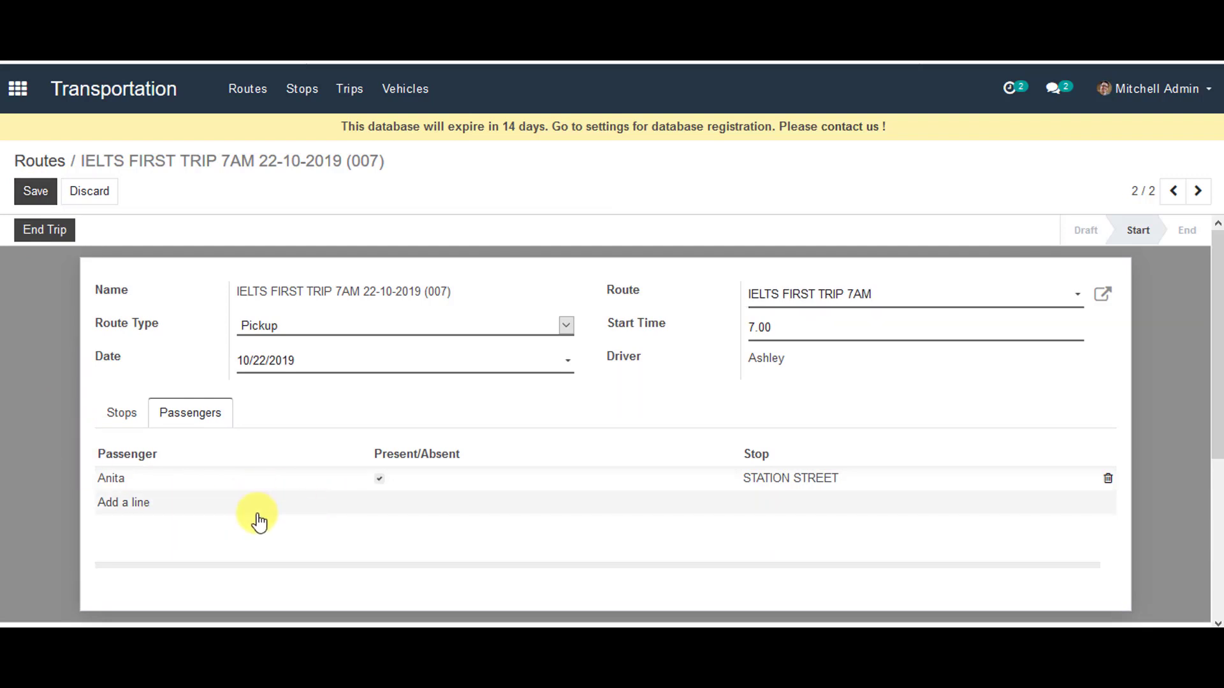
left_click(138, 504)
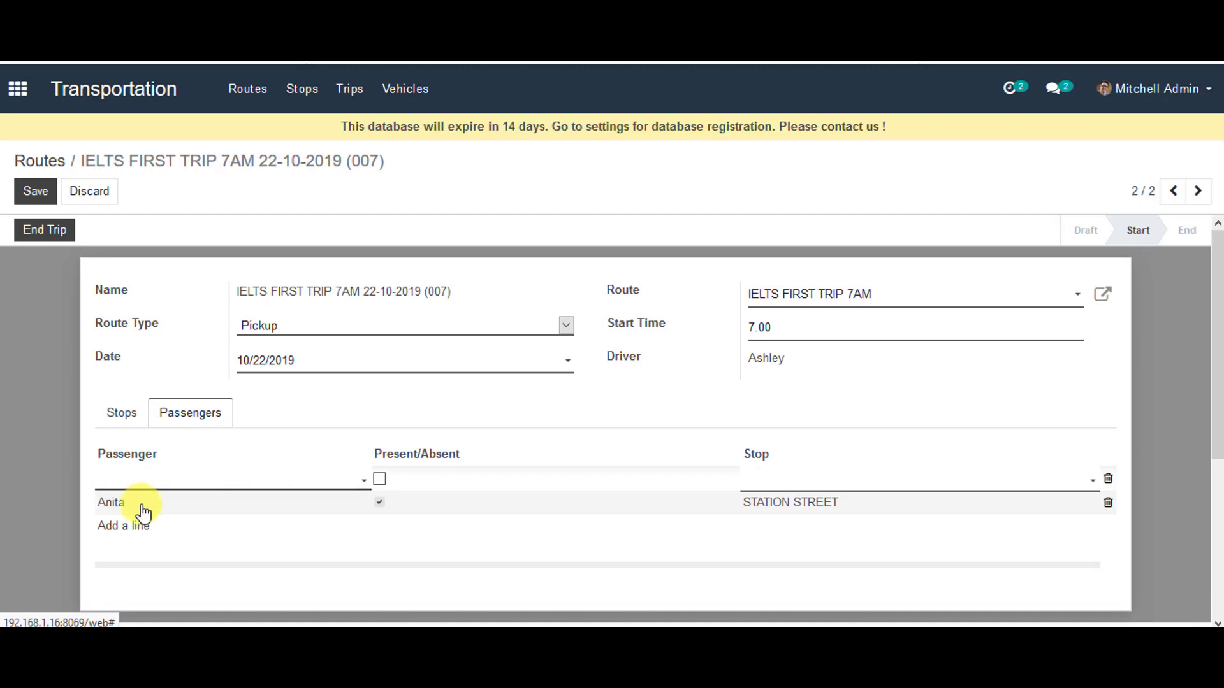
left_click(355, 483)
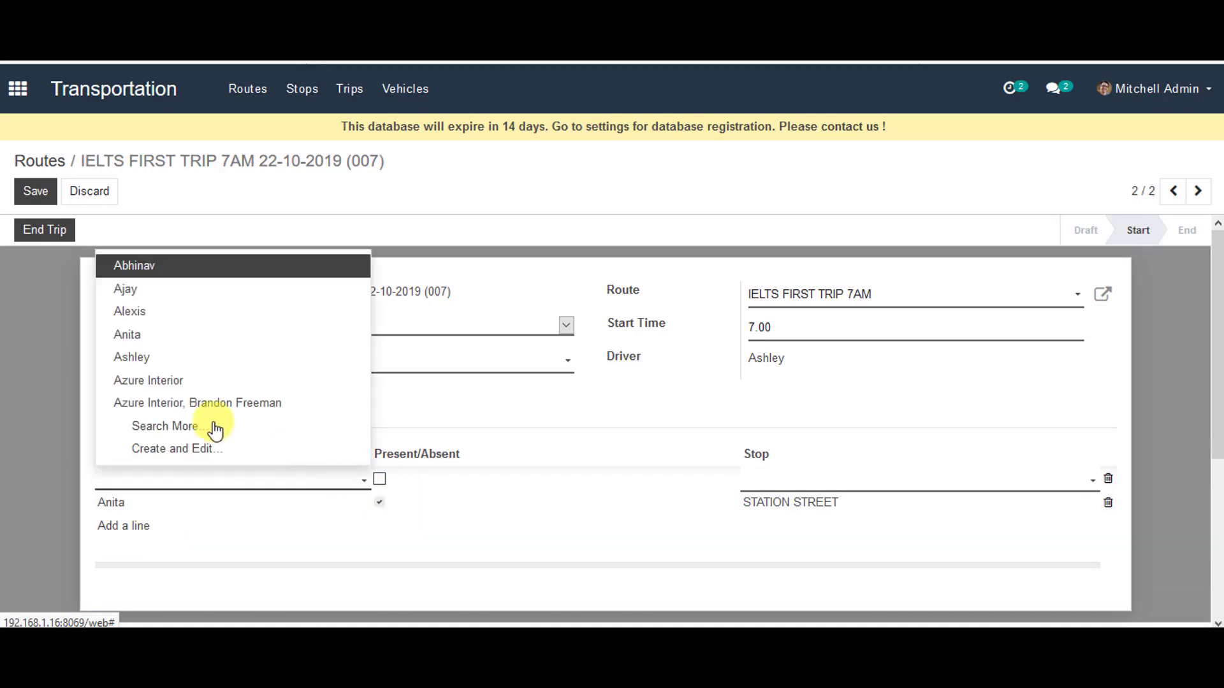
left_click(249, 266)
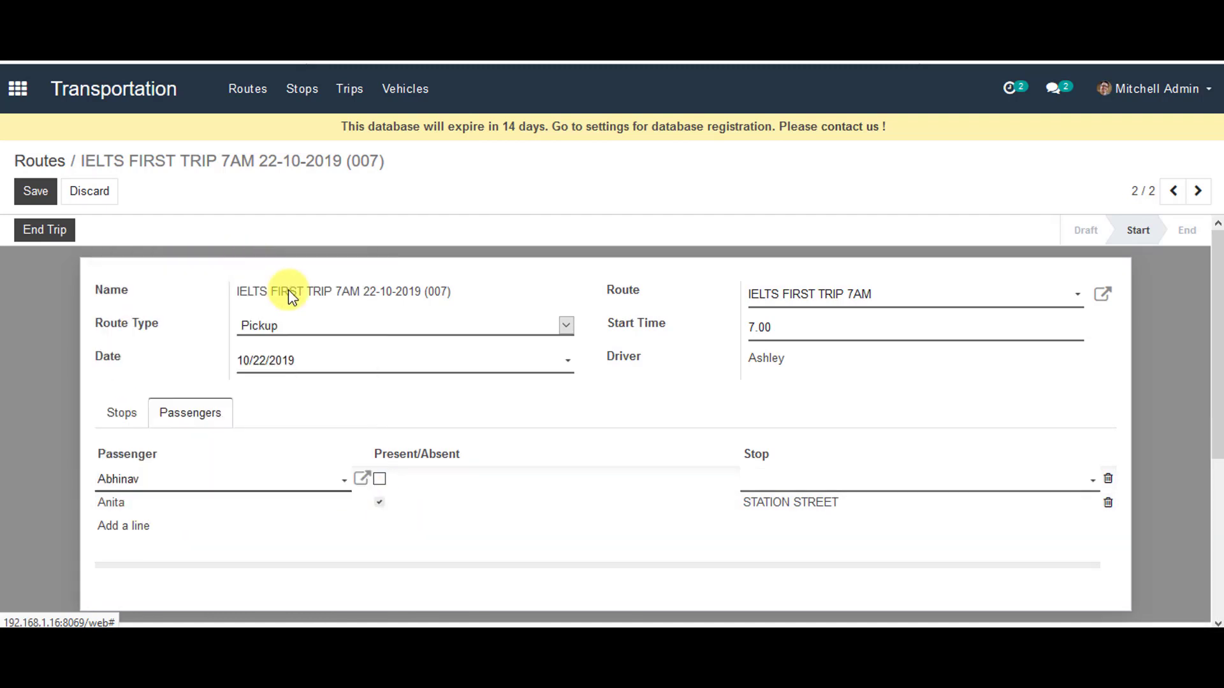
left_click(380, 482)
left_click(982, 486)
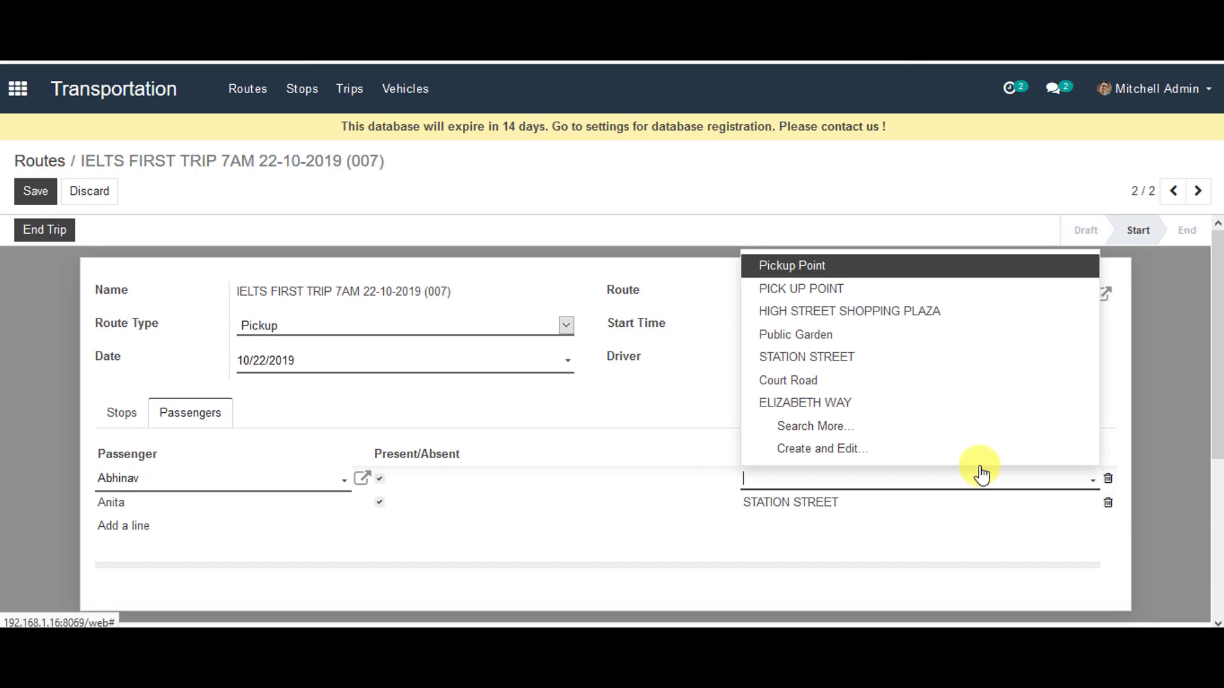
left_click(942, 325)
left_click(35, 192)
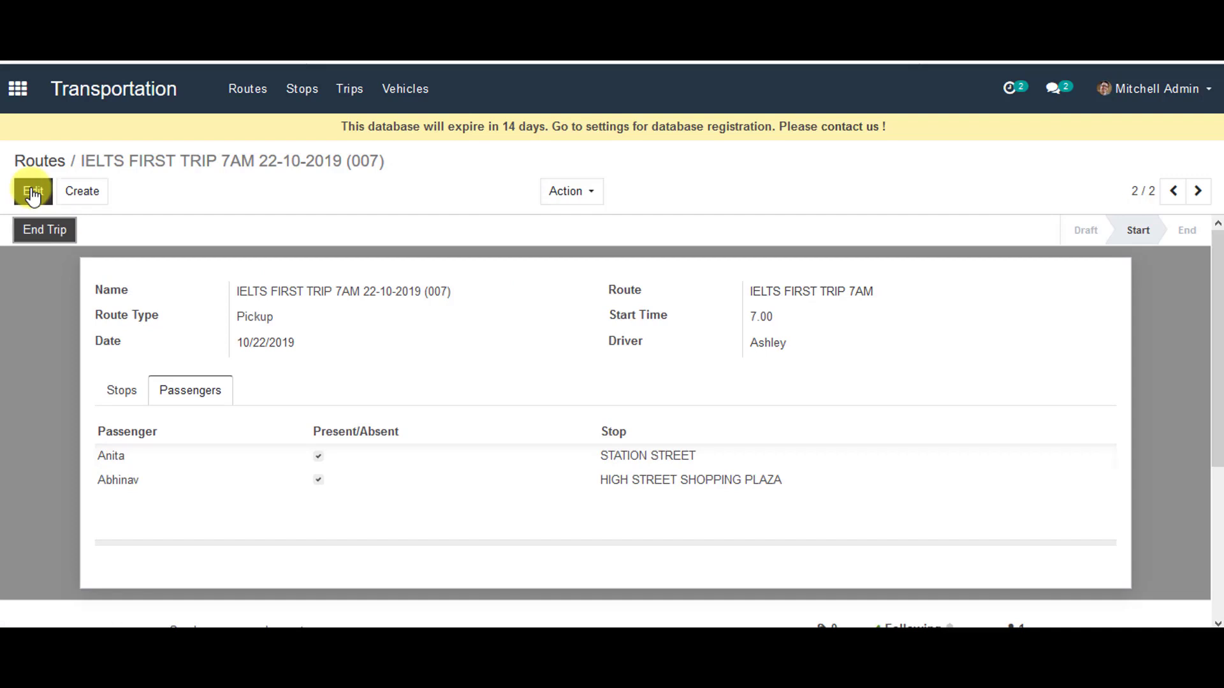
left_click(40, 232)
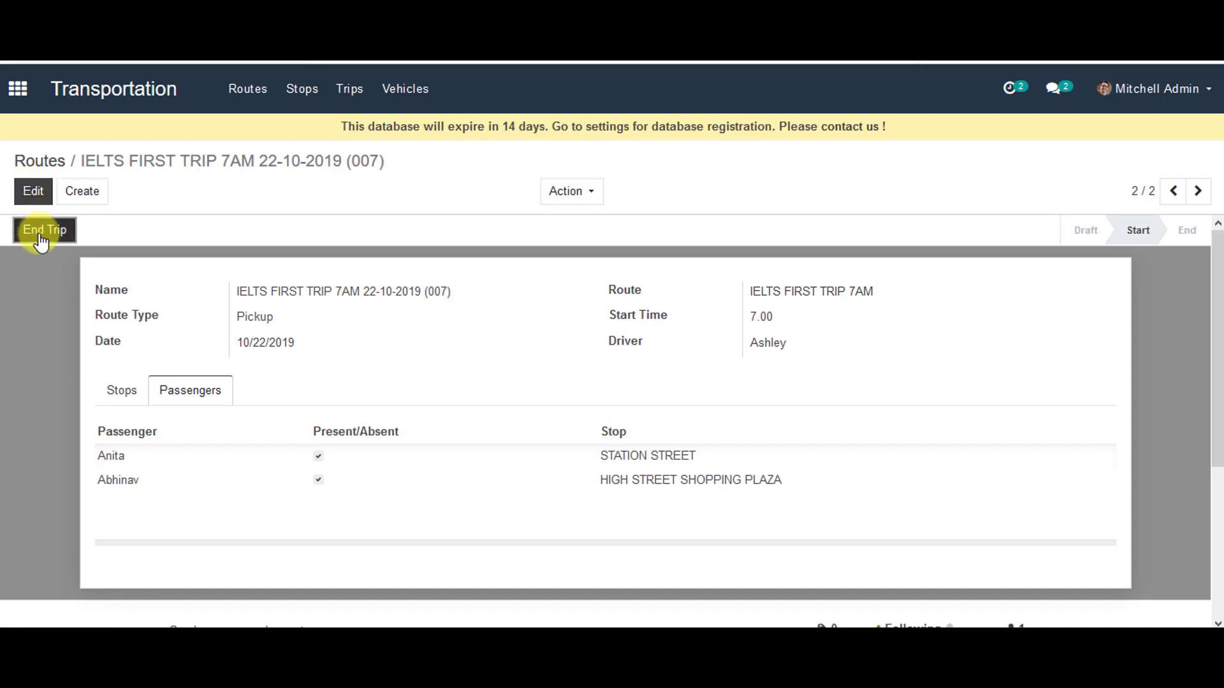